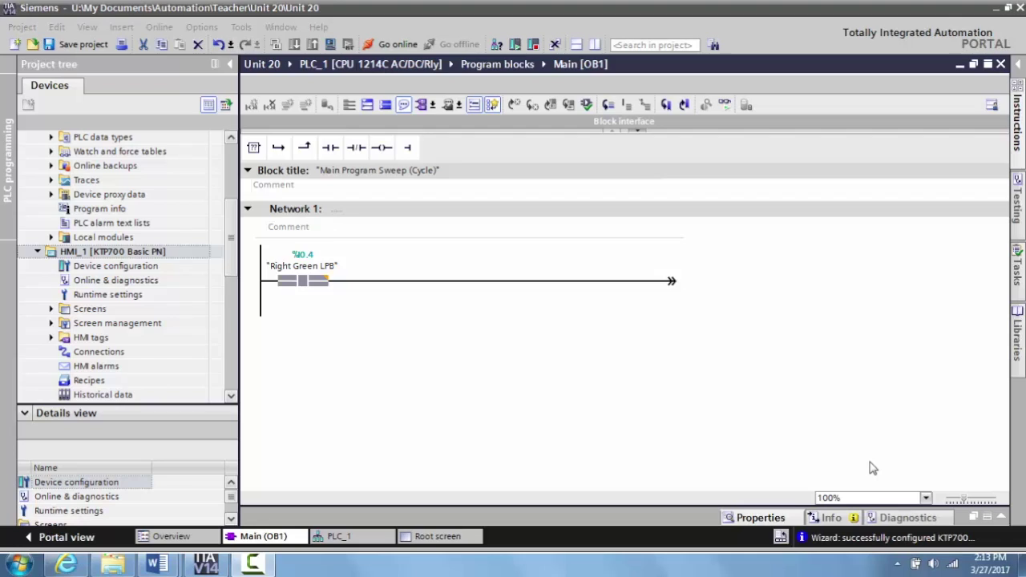
- Place a normally-open Right Green LPB (%I0.4) contact and a coil on Network 1's rung
left_click(293, 281)
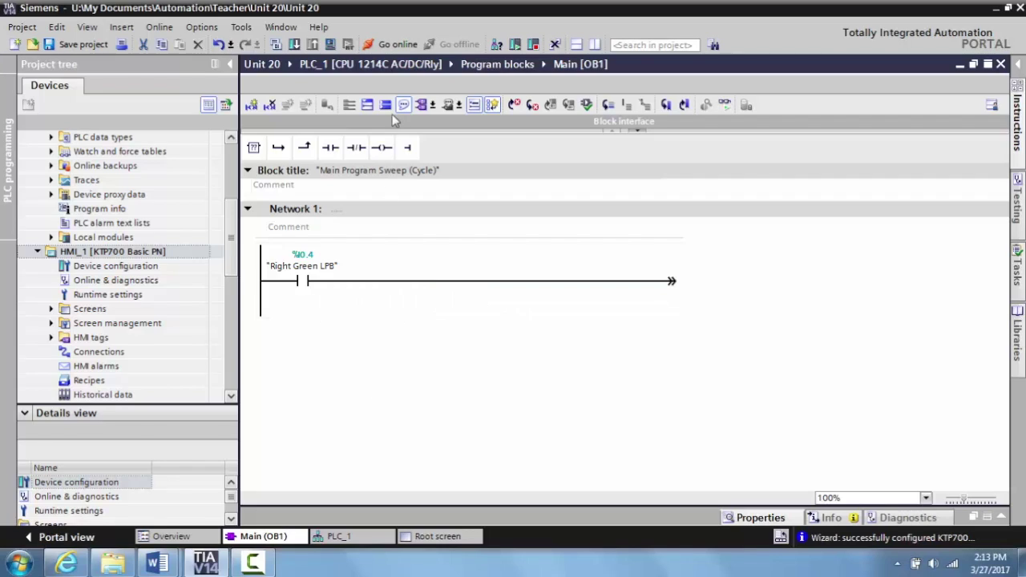
left_click_drag(385, 152, 496, 279)
- Give the new coil the operand 'Product on Conv'
left_click(641, 267)
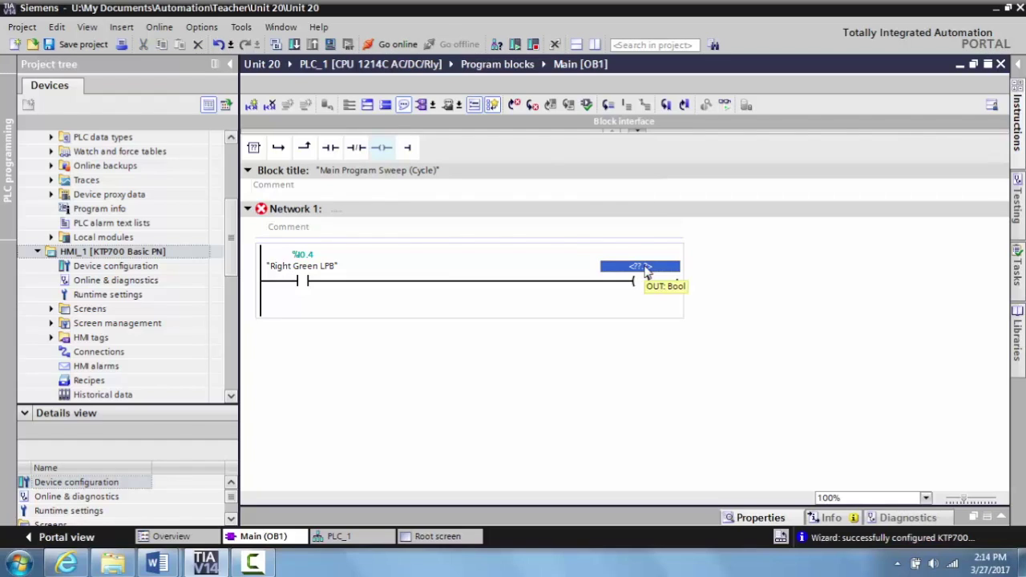
type("P")
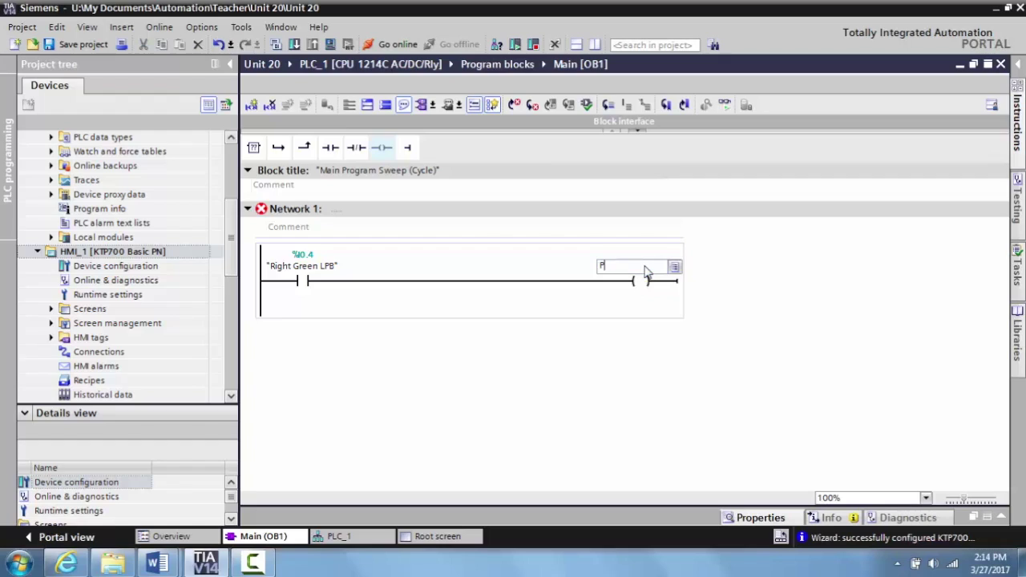
type("roduct on Conv")
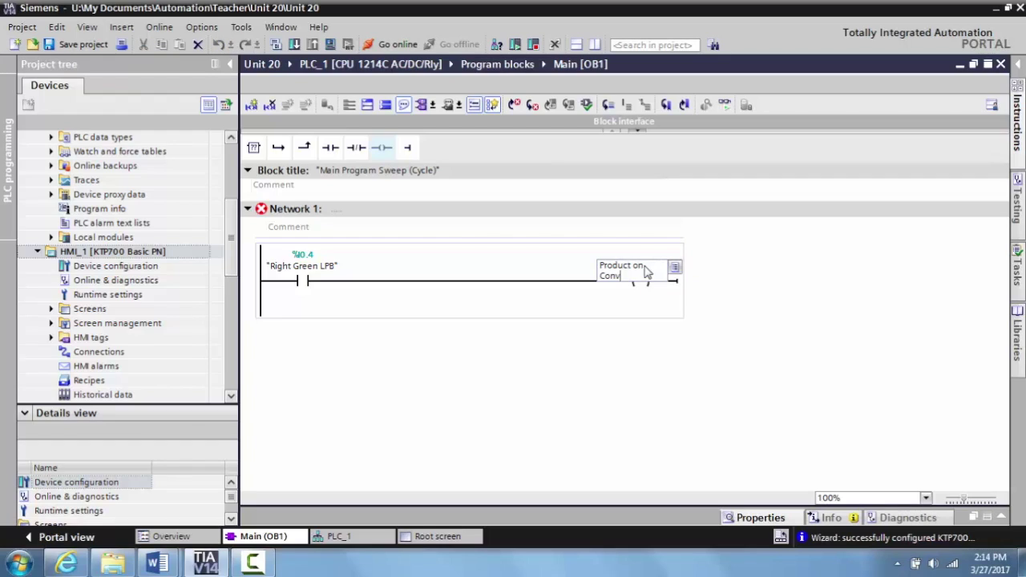
key("Return")
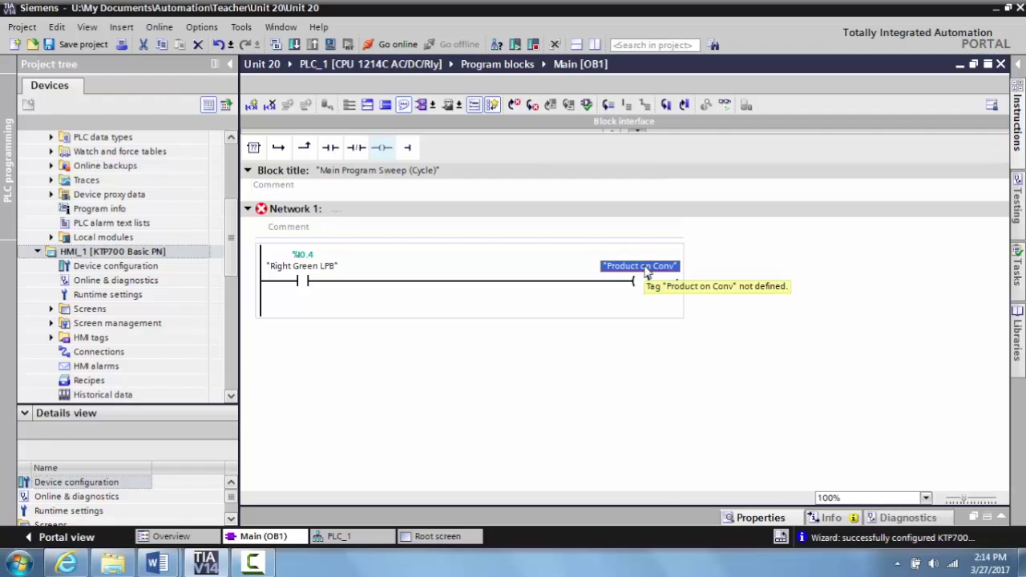
right_click(646, 274)
- Define Product on Conv as a Bool tag at %M10.0, then switch to the HMI Root screen
left_click(699, 299)
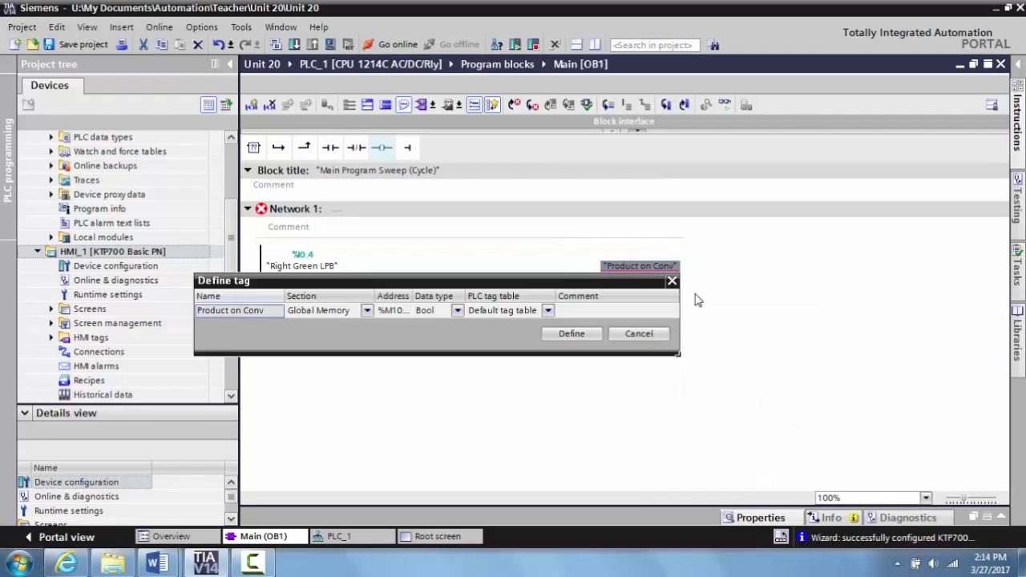
left_click(570, 334)
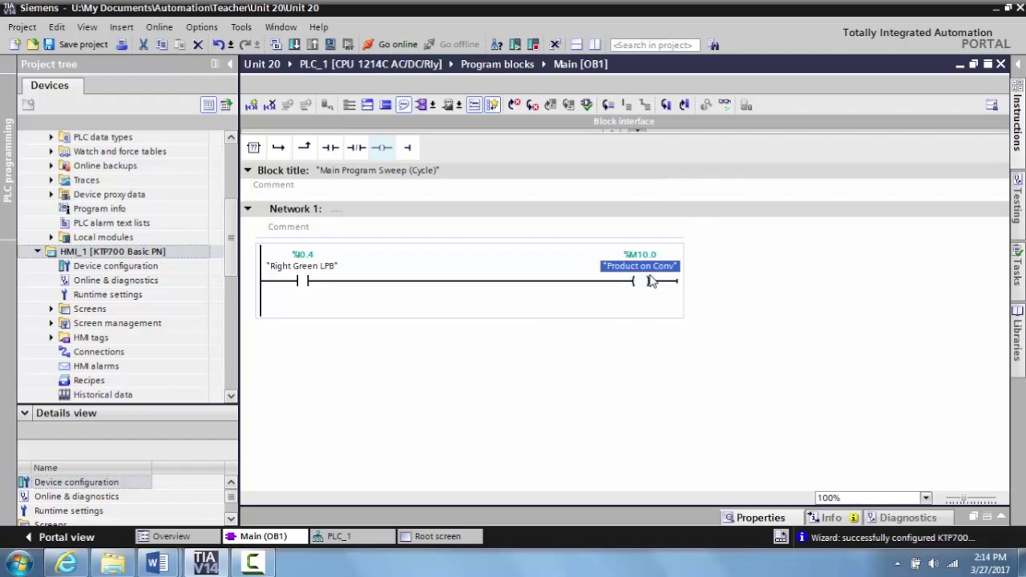
left_click(429, 539)
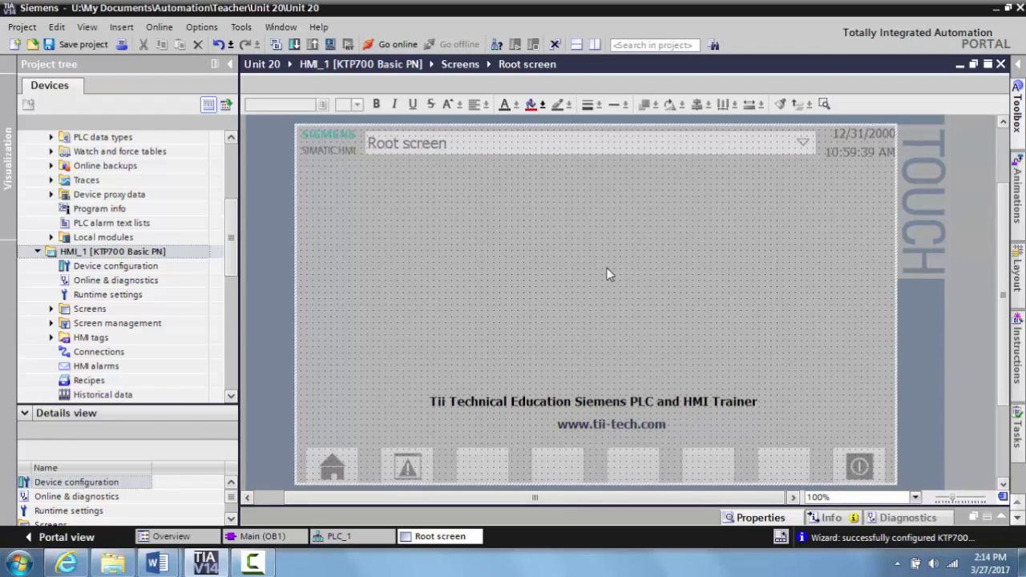
- Open the Toolbox and expand WinCC graphics > Equipment to show its subfolders
left_click(1018, 112)
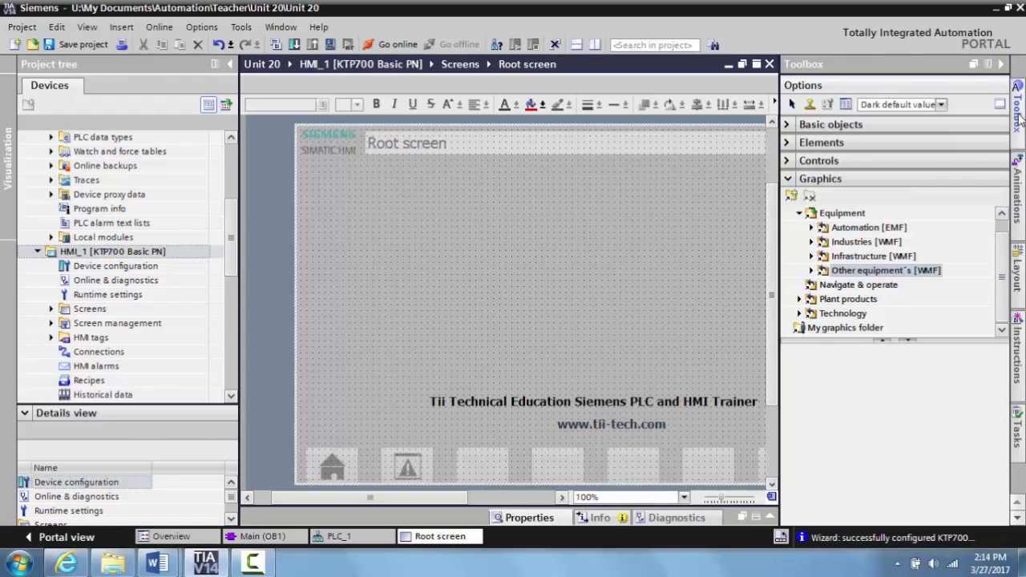
left_click(786, 179)
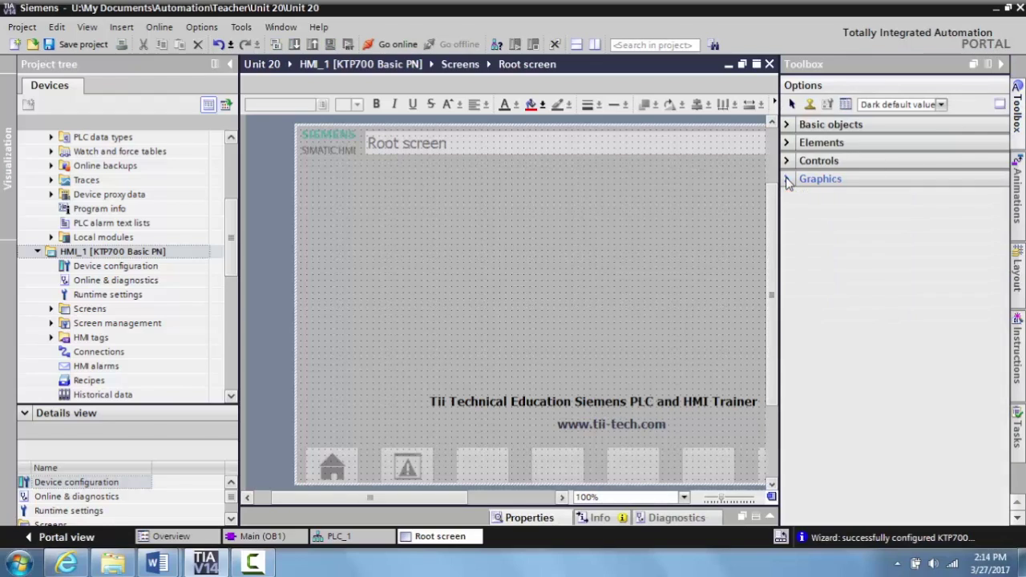
left_click(786, 126)
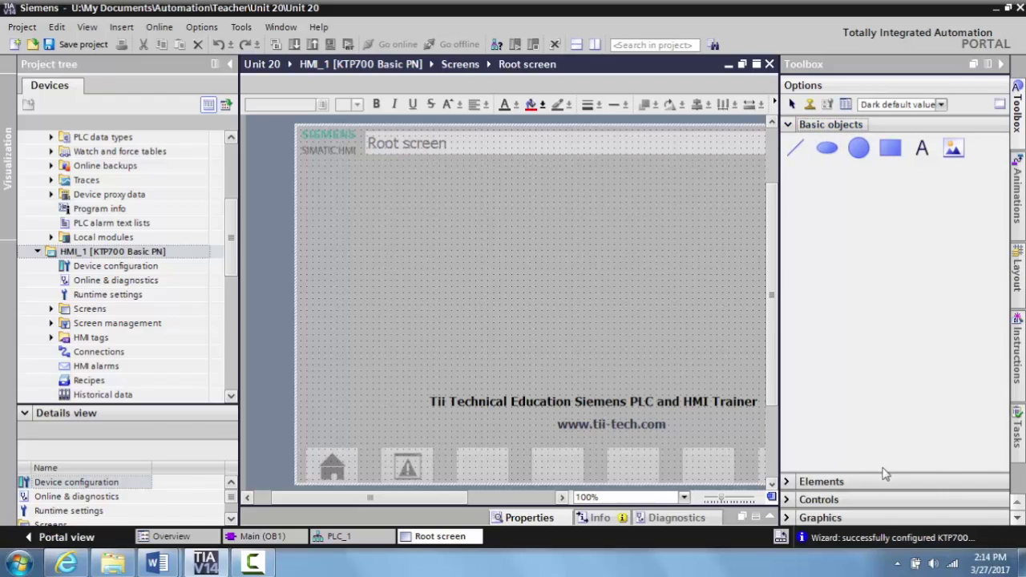
left_click(786, 518)
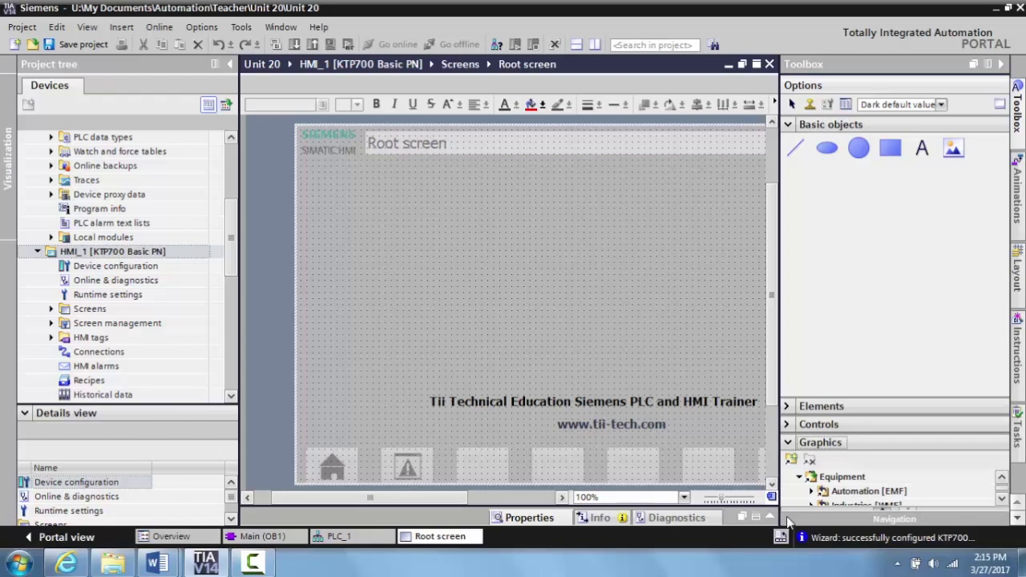
left_click(787, 125)
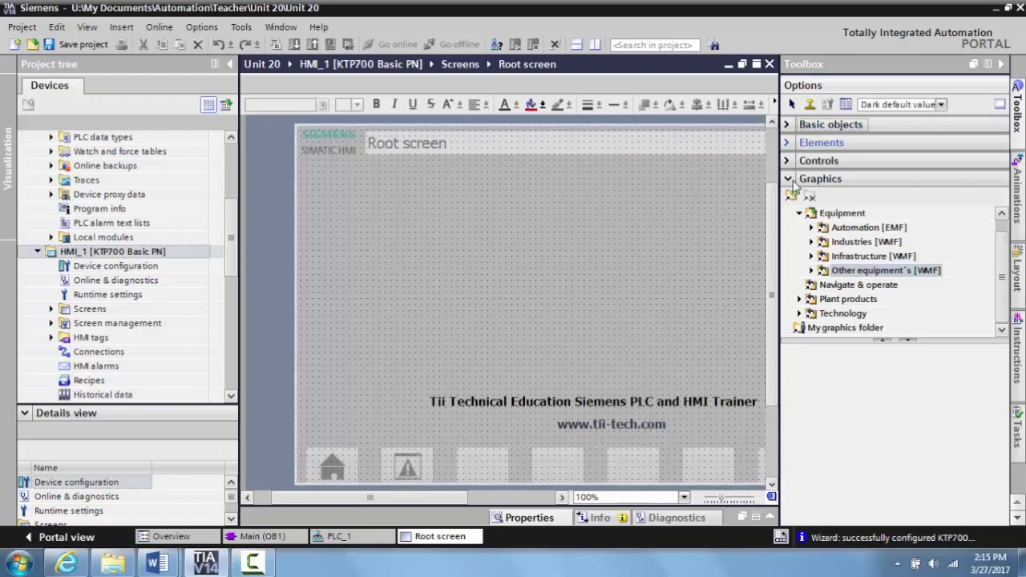
left_click(799, 215)
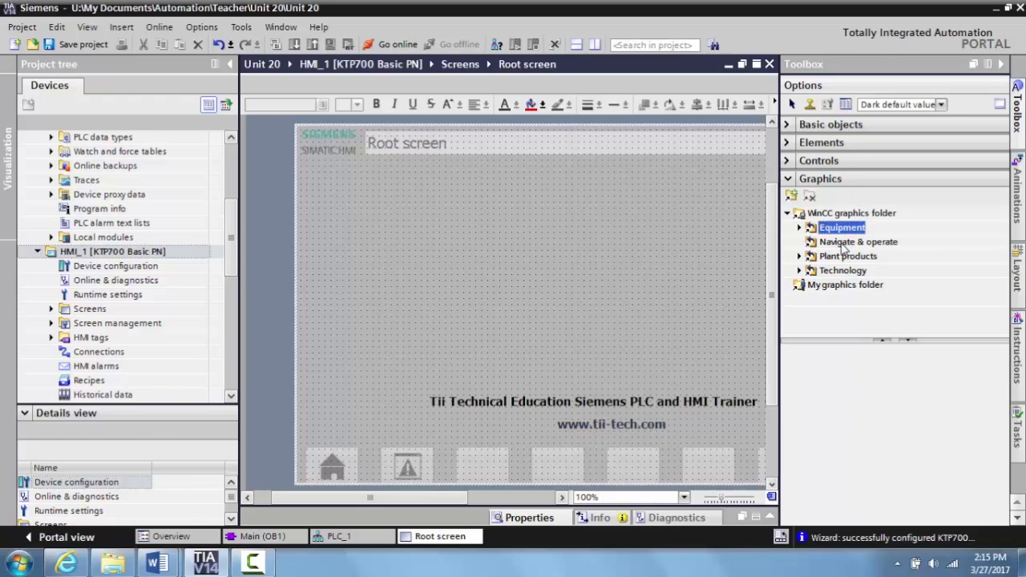
left_click(799, 228)
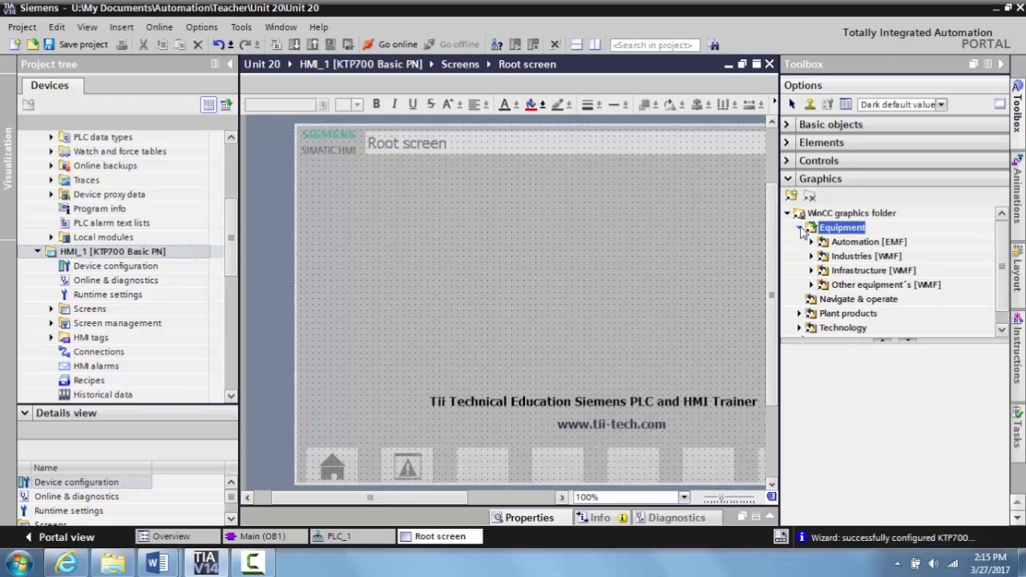
- Expand Other equipment's [WMF] > Conveyors and display the Miscellaneous graphics
left_click(812, 273)
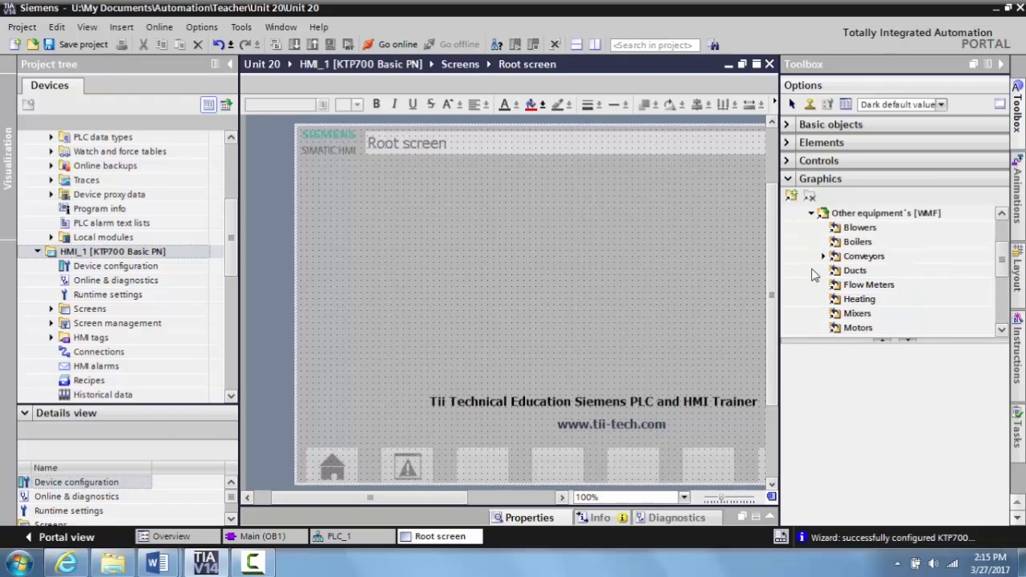
left_click(823, 258)
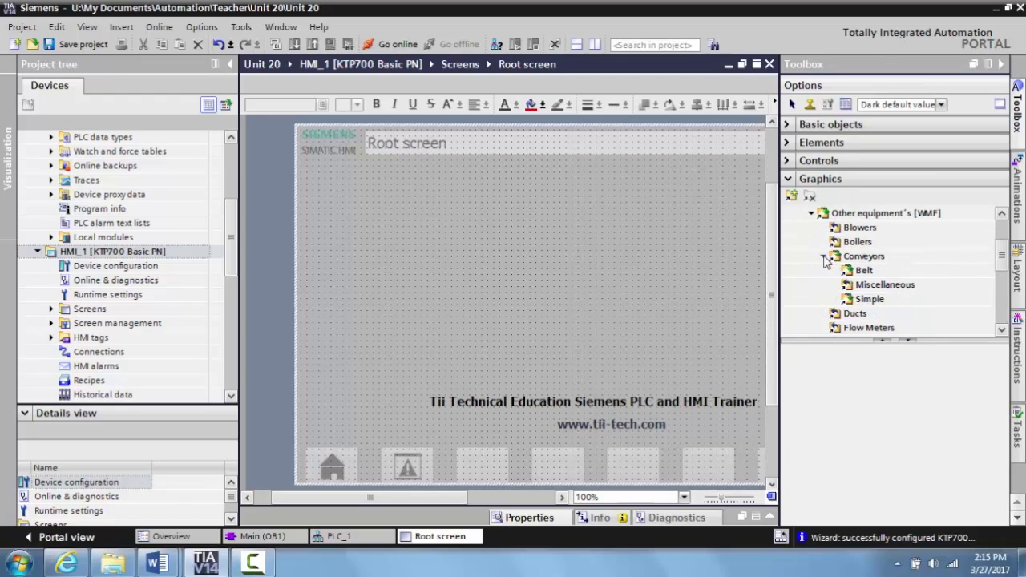
left_click(882, 287)
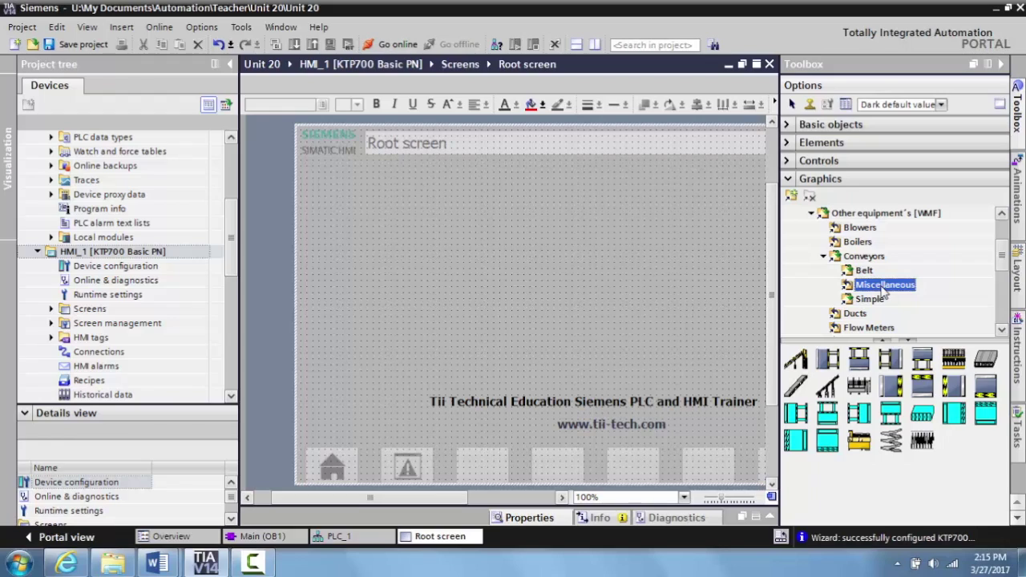
- Drop a Miscellaneous conveyor graphic onto the Root screen and stretch it larger and wider
left_click_drag(985, 360, 502, 266)
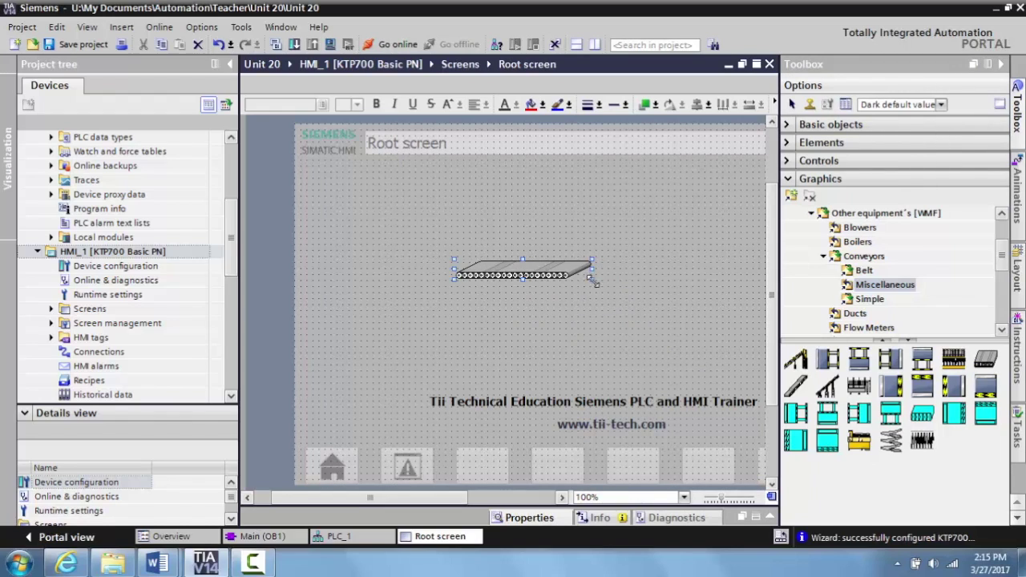
left_click_drag(591, 278, 721, 364)
left_click_drag(453, 259, 349, 247)
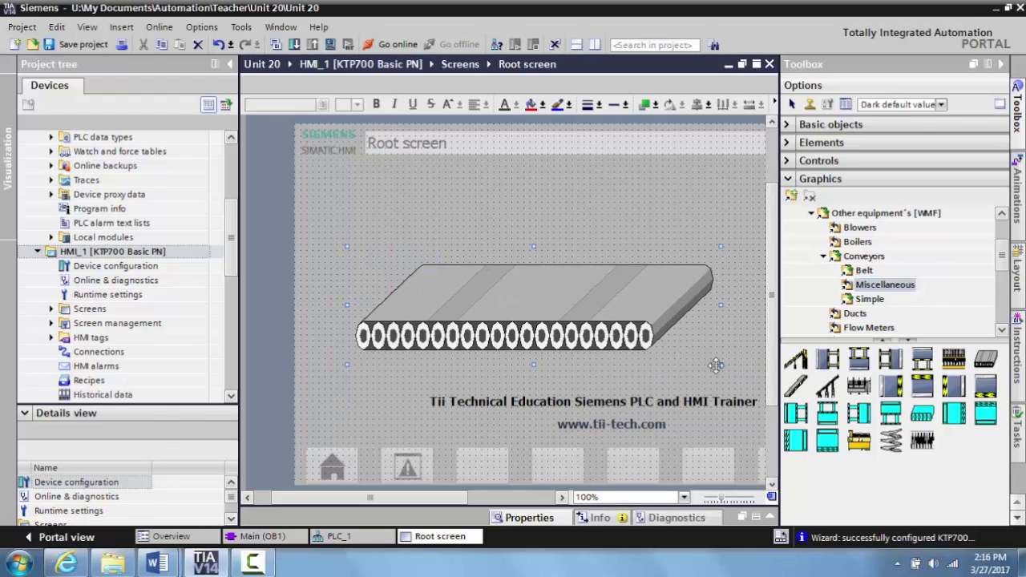
left_click_drag(720, 365, 608, 314)
scroll(485, 497, "left", 2)
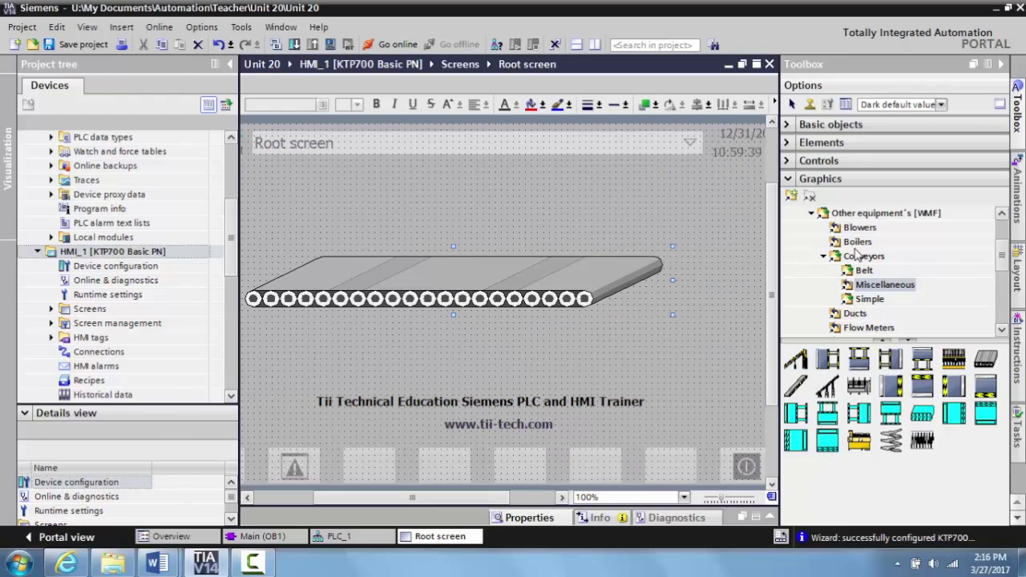
- Place a green motor graphic from Motors beside the conveyor and resize the belt to meet it
left_click_drag(1001, 265, 1002, 285)
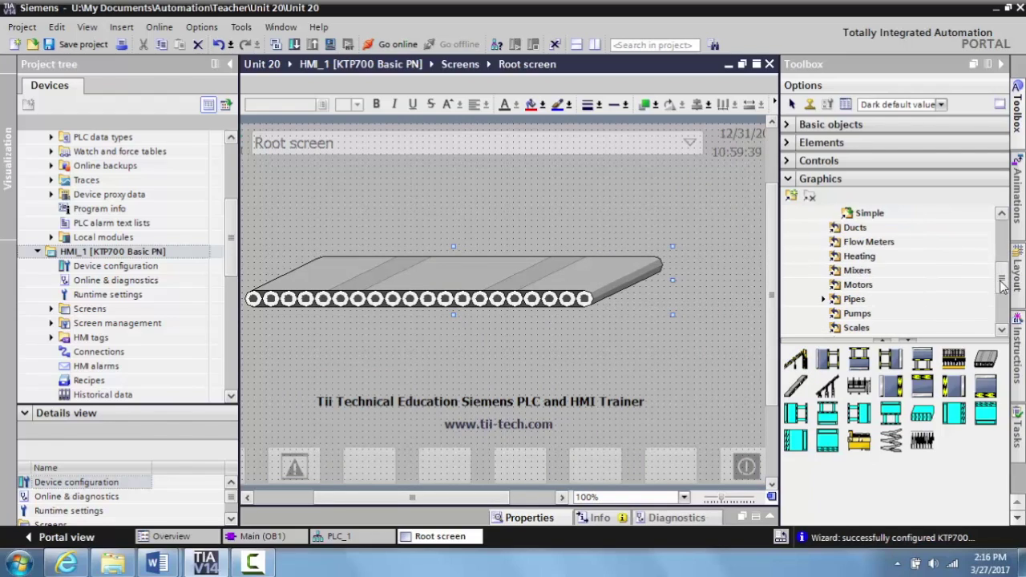
left_click(850, 285)
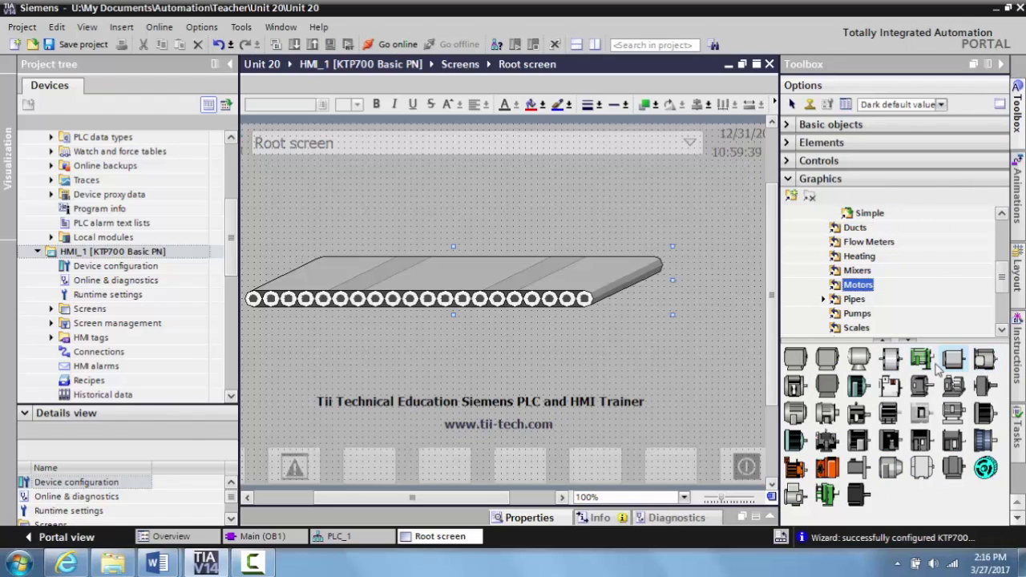
left_click_drag(924, 362, 383, 407)
left_click_drag(438, 497, 407, 496)
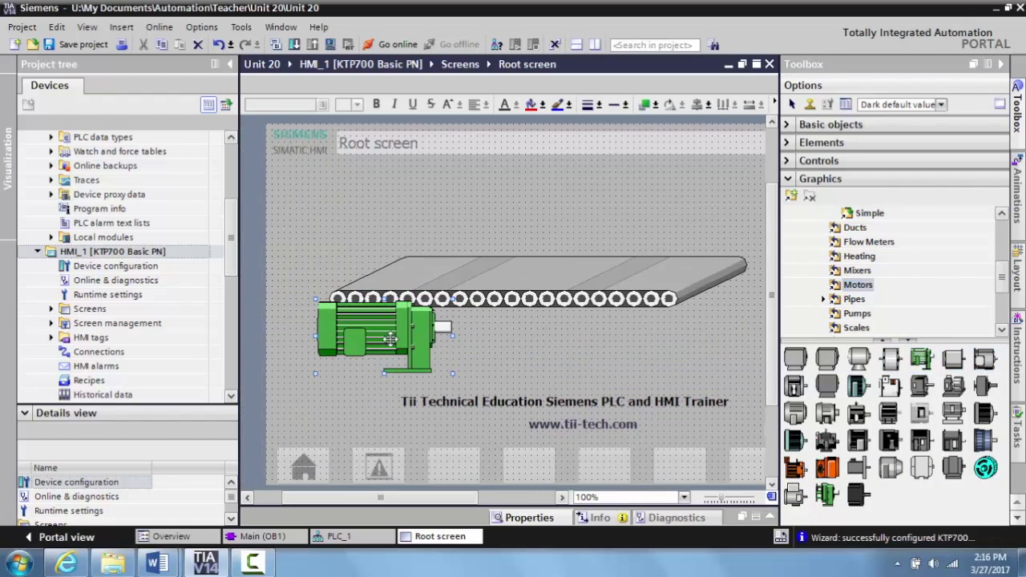
left_click_drag(481, 334, 425, 298)
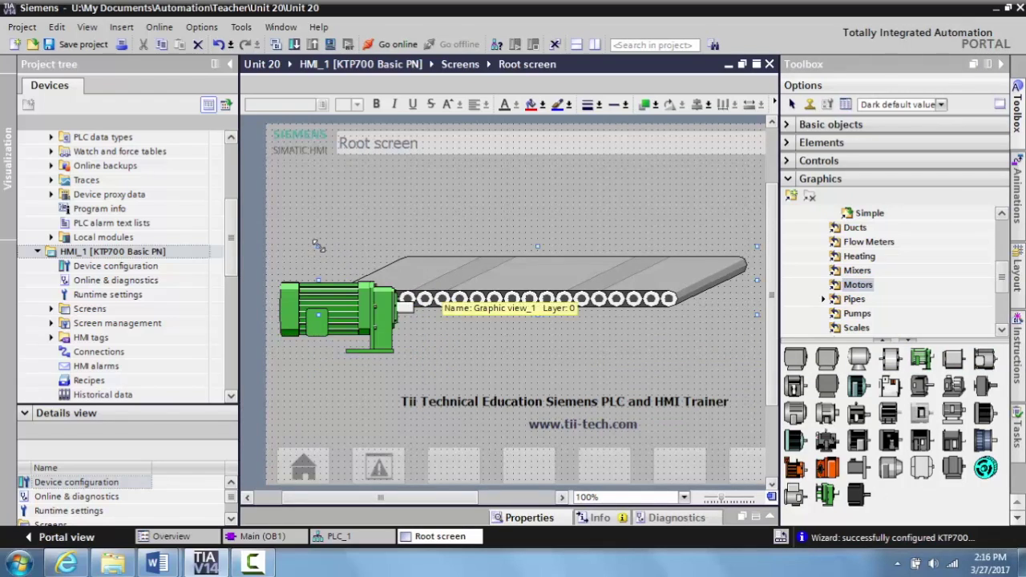
left_click_drag(319, 246, 394, 270)
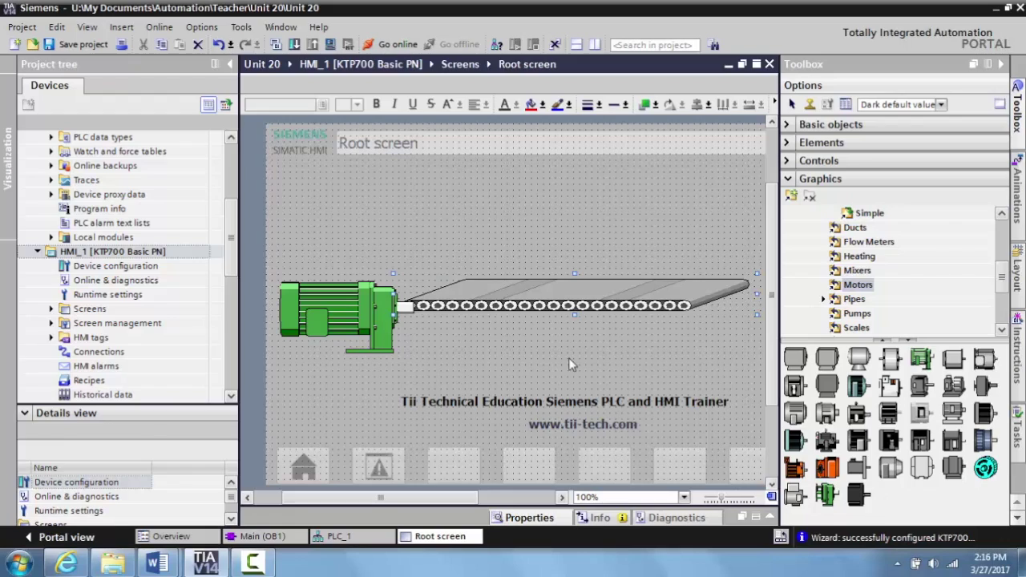
- Delete the green motor and stretch the conveyor slightly taller
left_click(339, 315)
key("Delete")
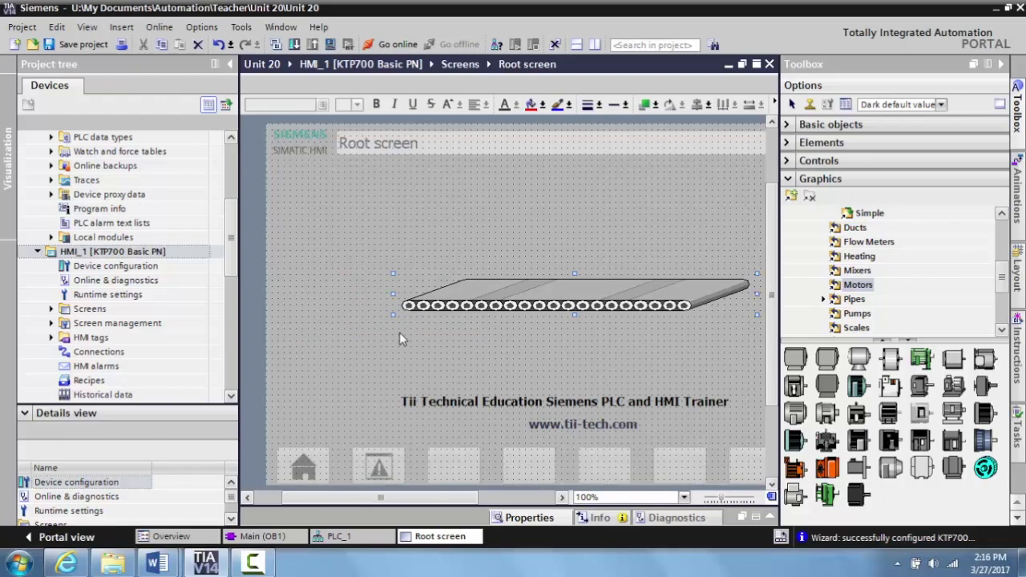
left_click_drag(394, 315, 385, 331)
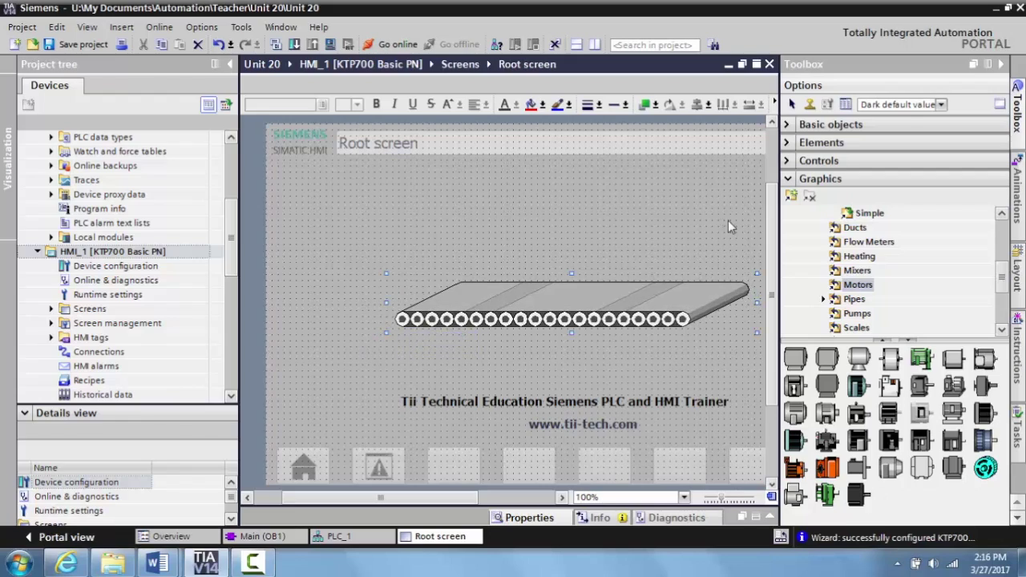
left_click(790, 180)
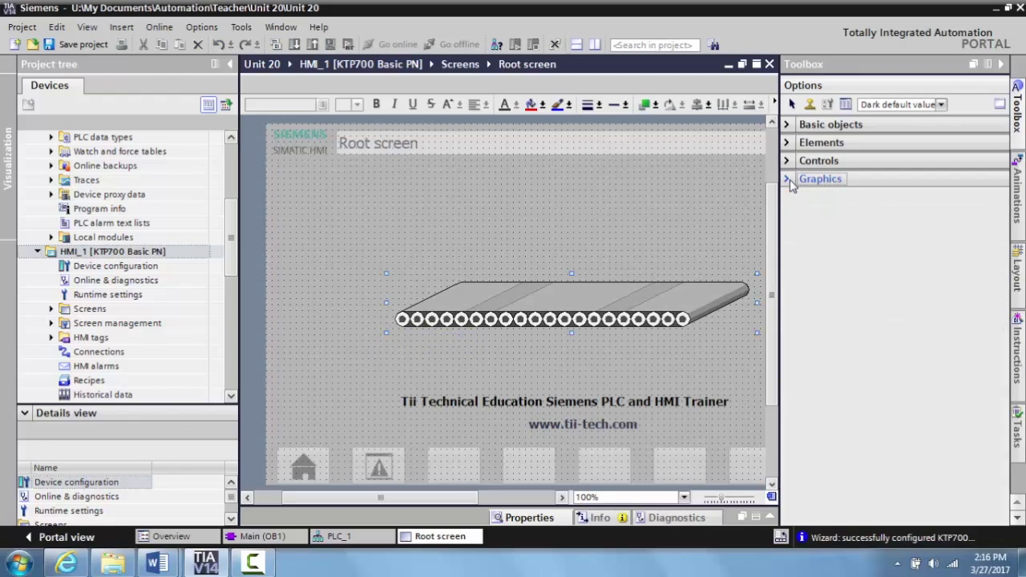
left_click(790, 179)
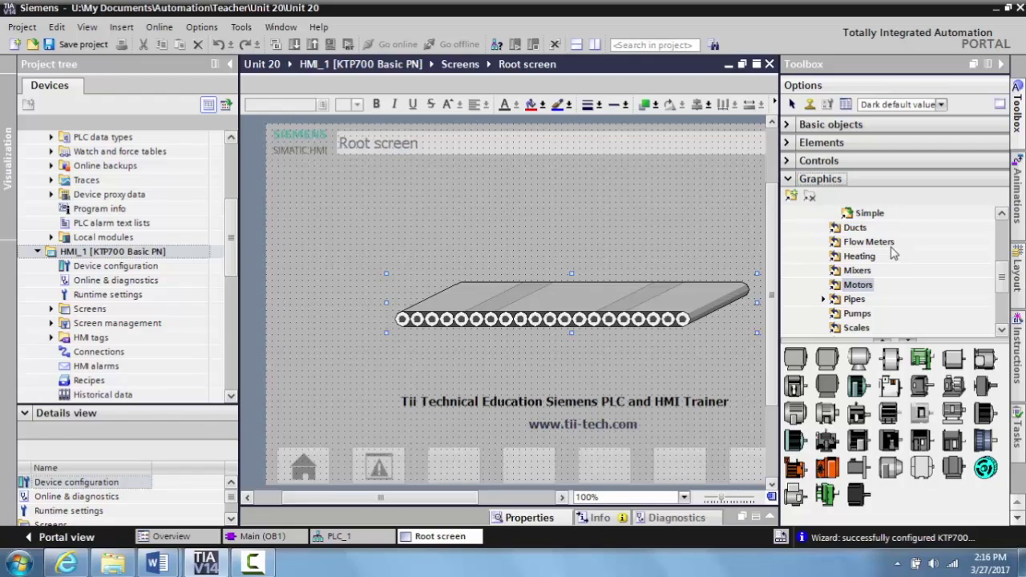
- Draw a rectangle from Basic objects and size it to rest on top of the conveyor
left_click(789, 180)
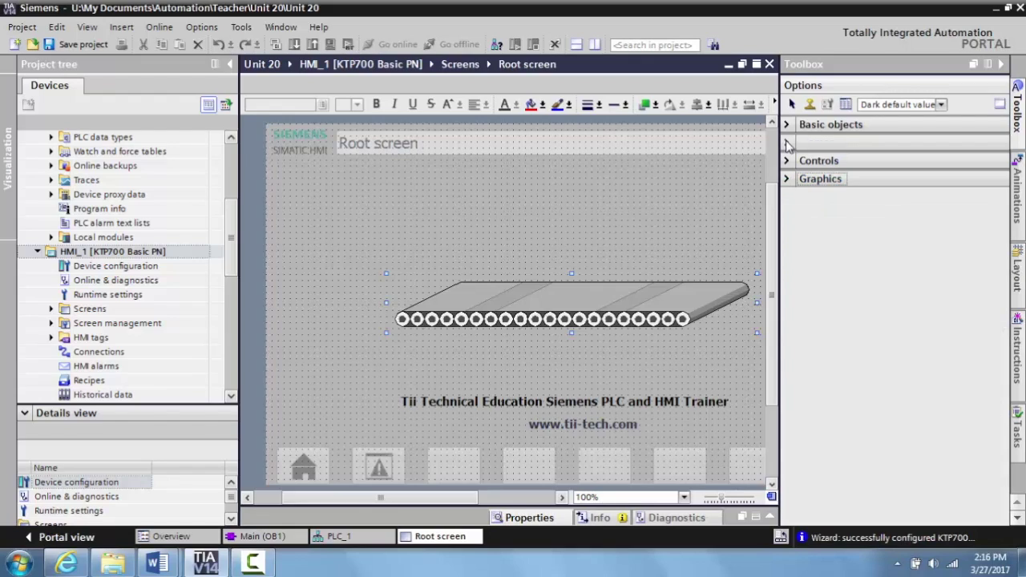
left_click(788, 128)
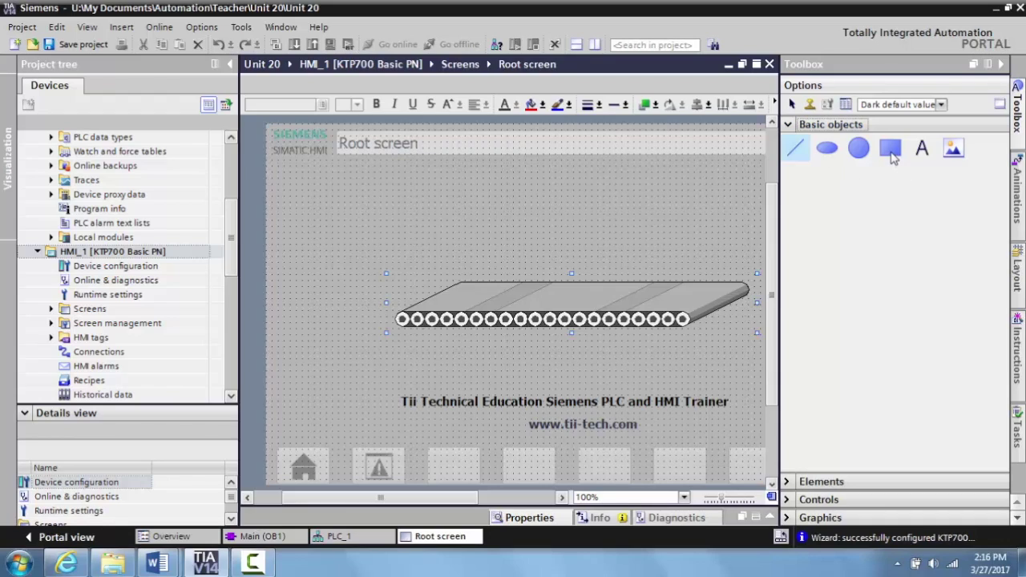
left_click(889, 147)
left_click(643, 230)
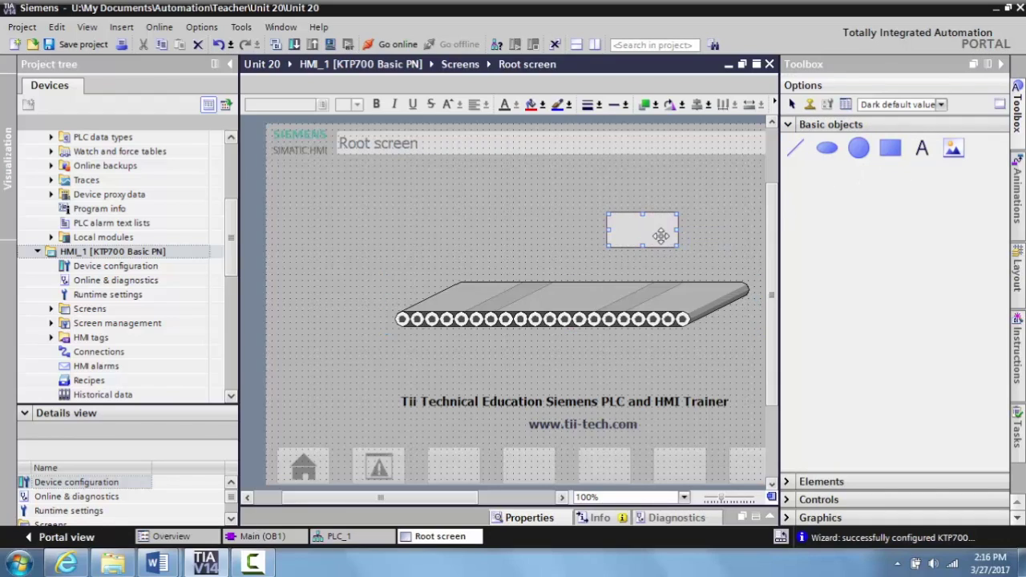
left_click(892, 149)
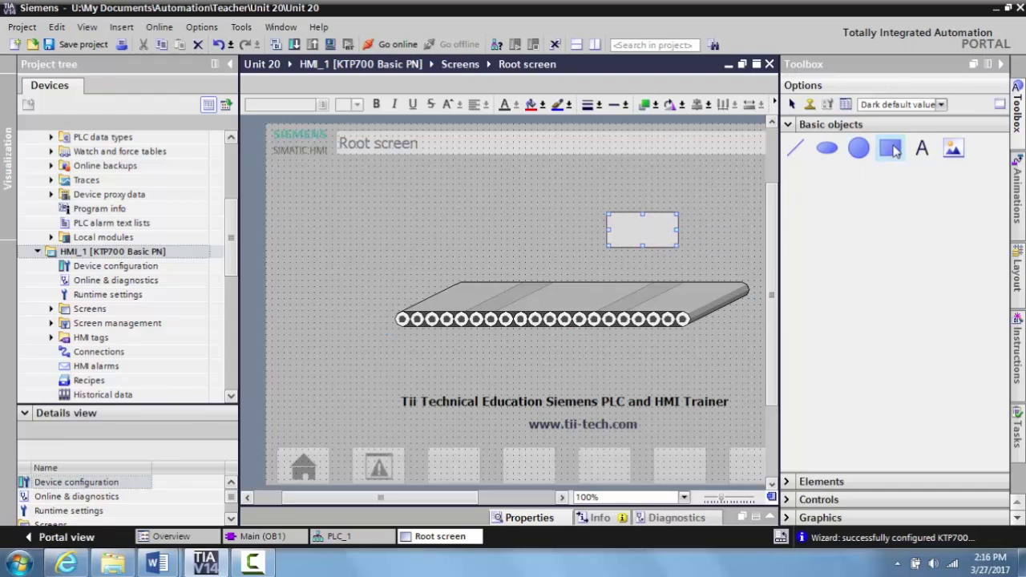
left_click(481, 280)
left_click_drag(453, 269, 430, 229)
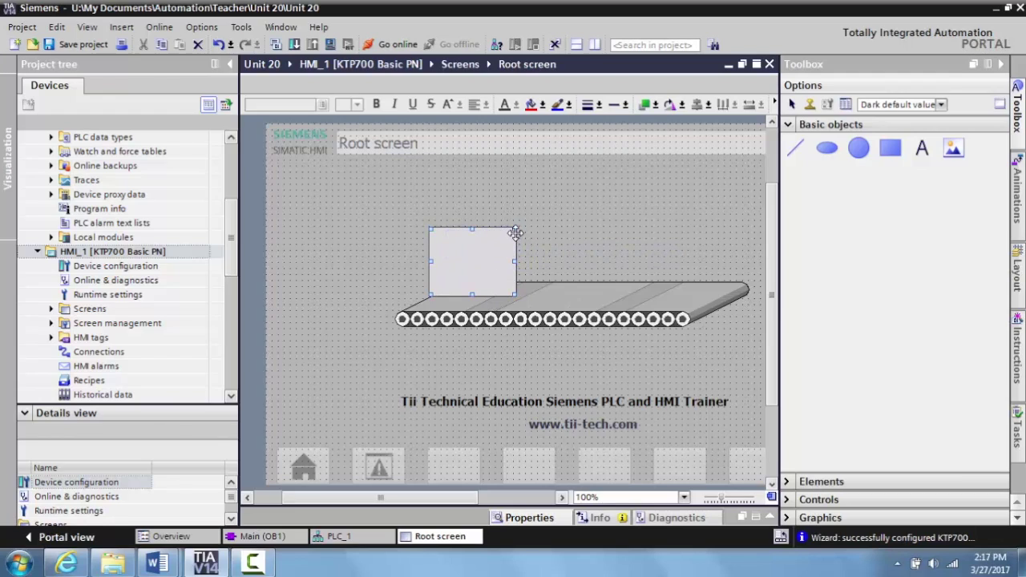
left_click_drag(516, 229, 529, 229)
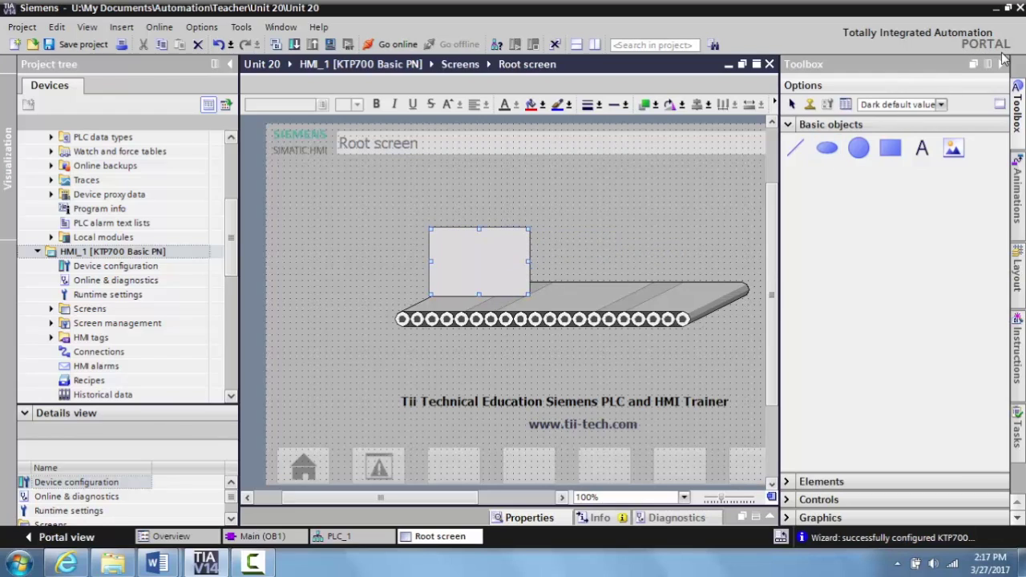
left_click(1001, 64)
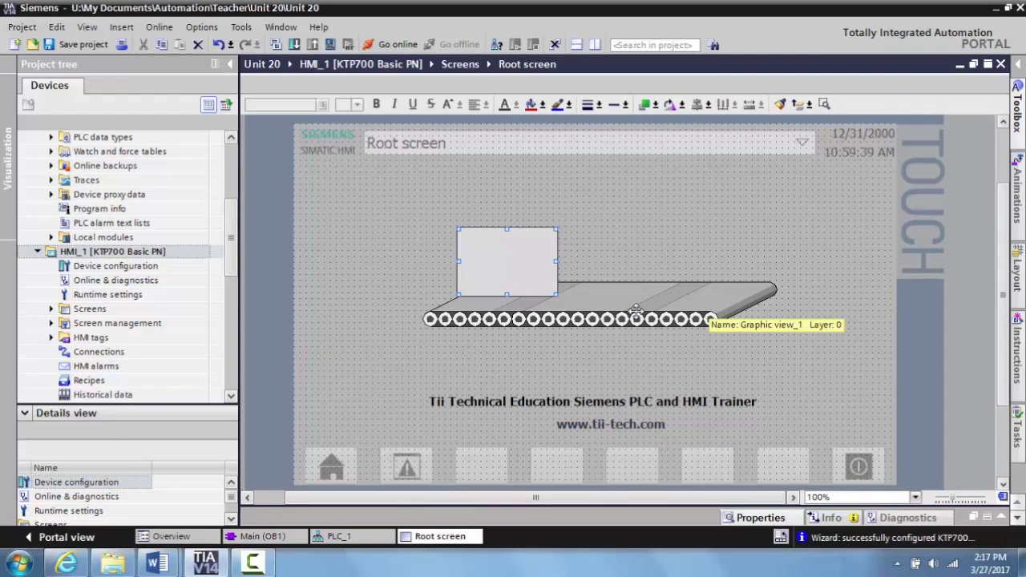
- Review the coil in Main [OB1], then open Rectangle_1's animation properties on the Root screen
left_click(283, 542)
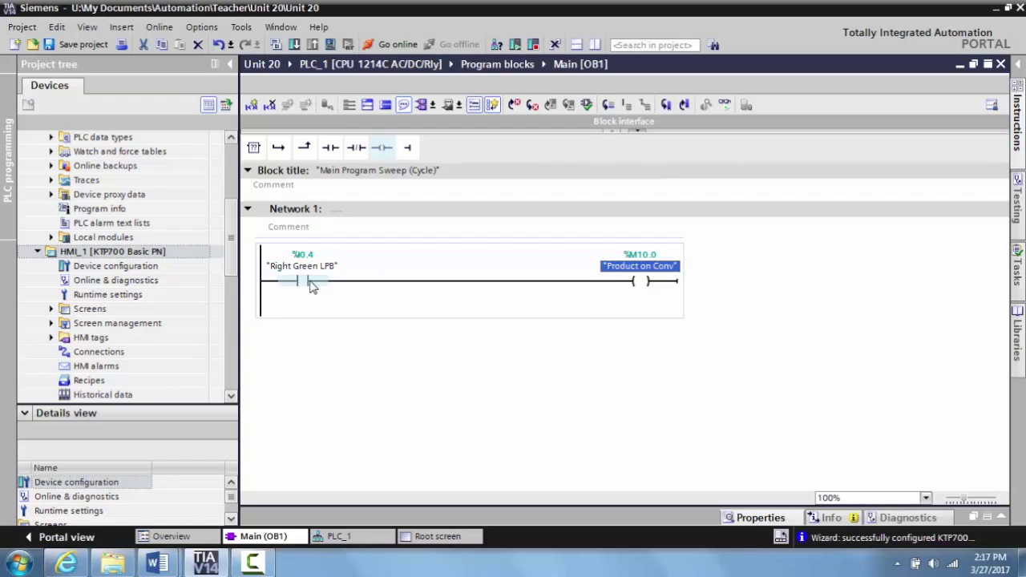
left_click(439, 537)
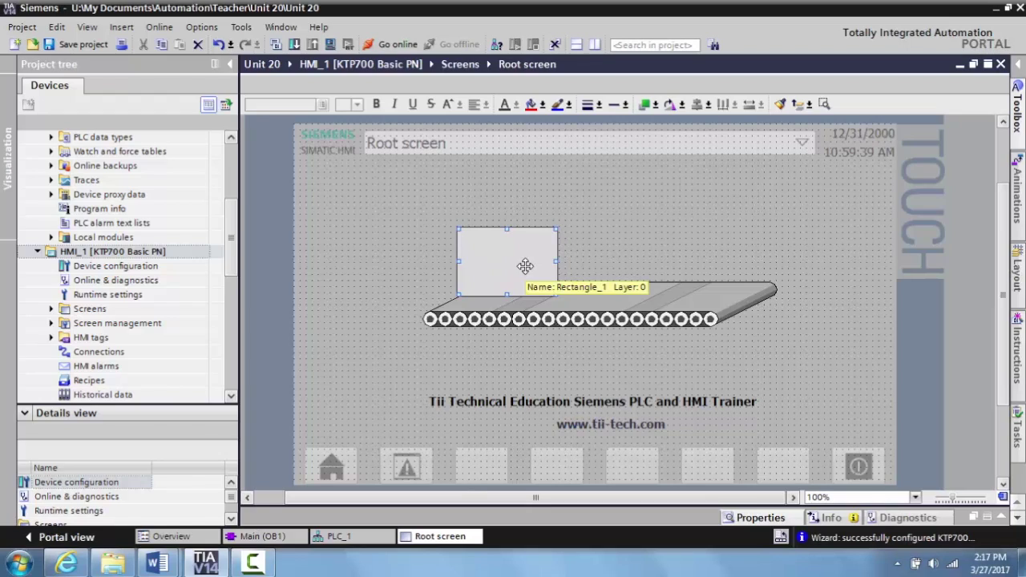
double_click(525, 266)
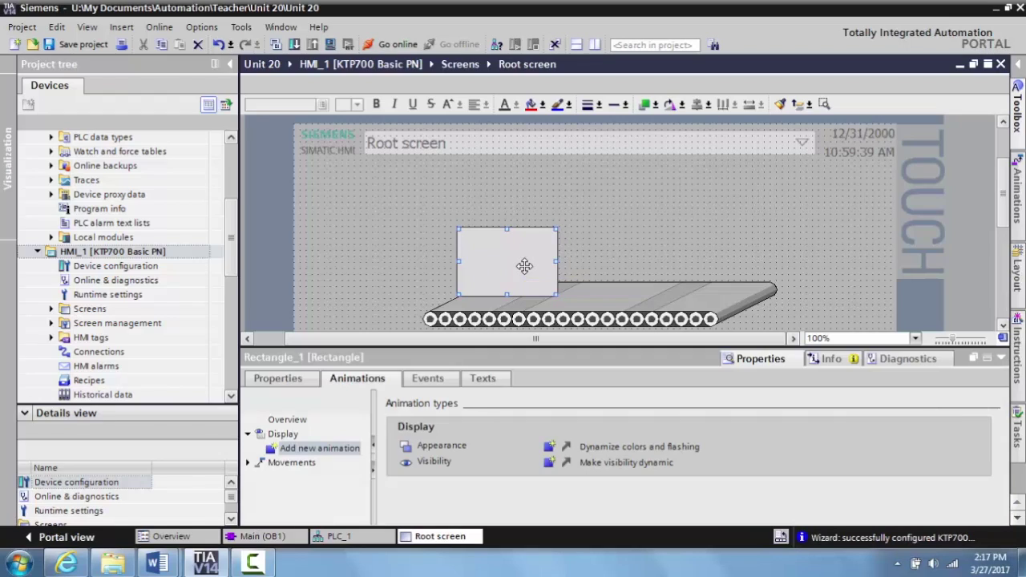
- Set Rectangle_1's background colour to the peach cardboard shade (255, 207, 156)
left_click(287, 383)
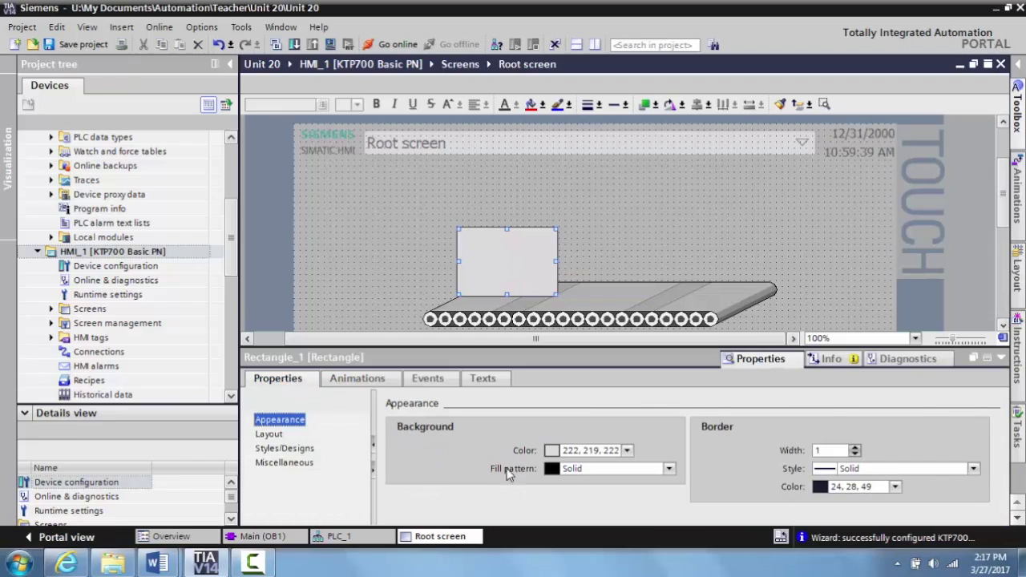
left_click(552, 453)
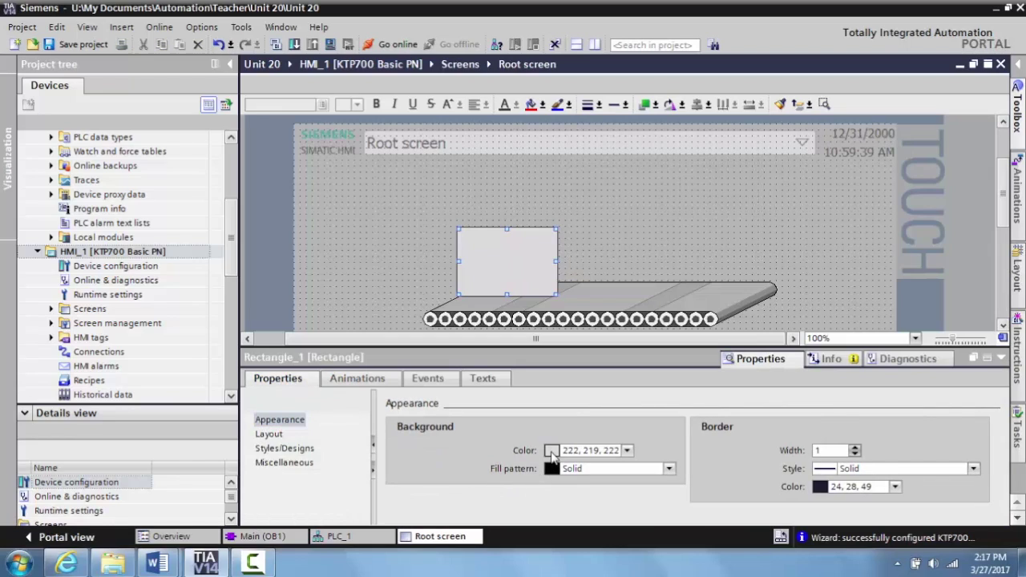
left_click(627, 450)
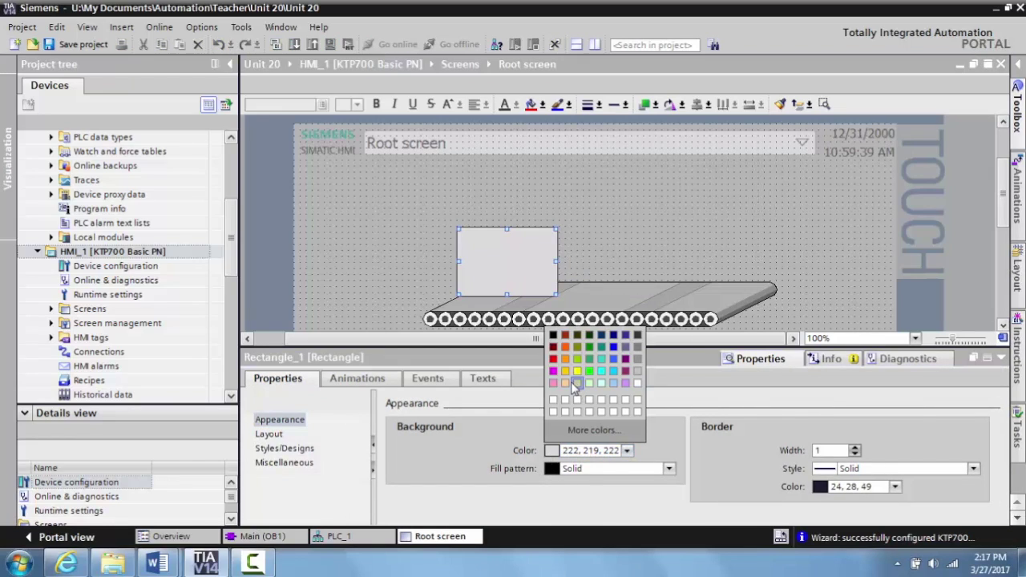
left_click(565, 384)
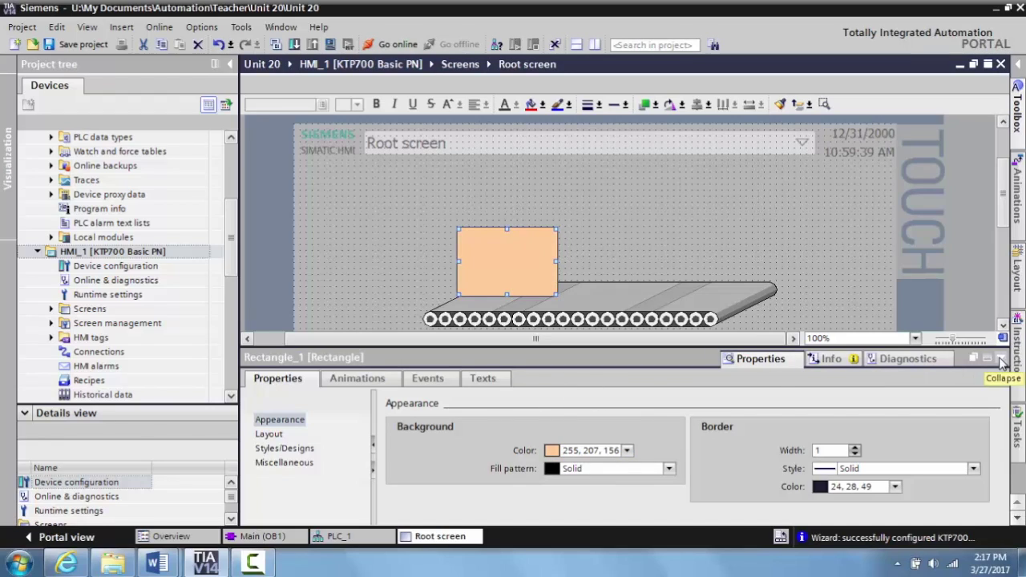
- Add a Visibility animation to Rectangle_1, tied to the Product on Conv tag from the Default tag table
left_click(369, 386)
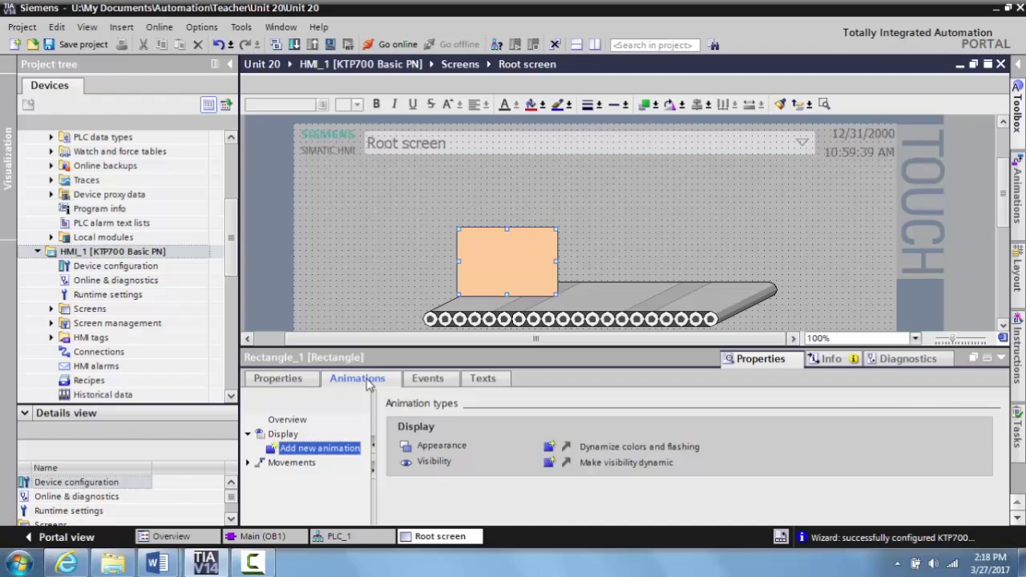
double_click(415, 467)
scroll(1000, 459, "down", 1)
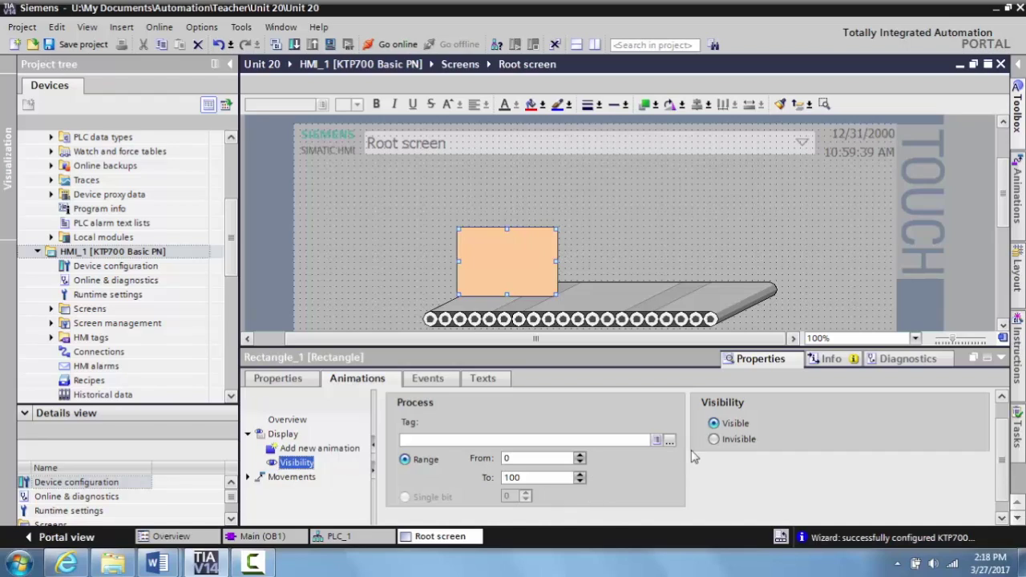
left_click(658, 440)
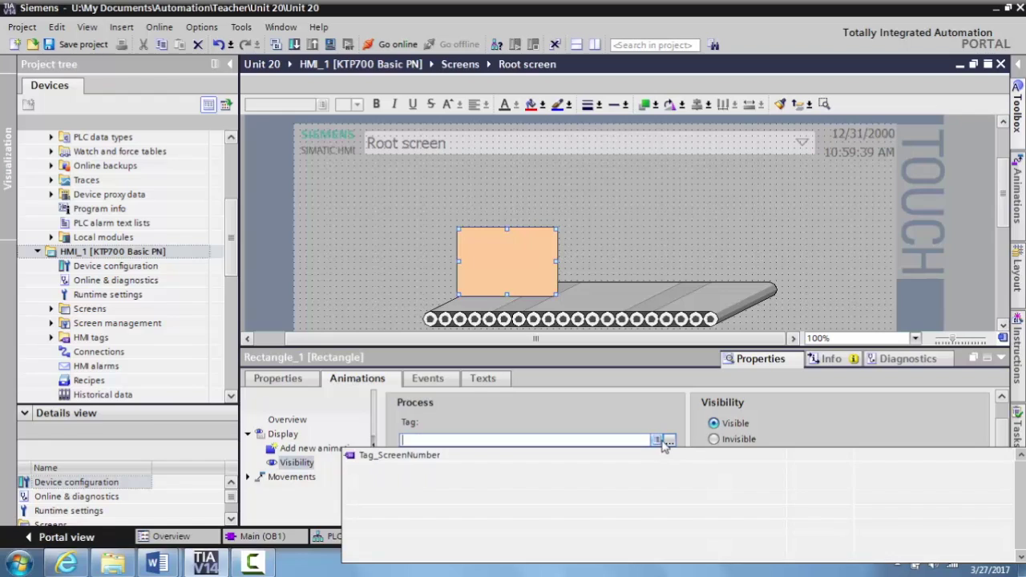
left_click(670, 443)
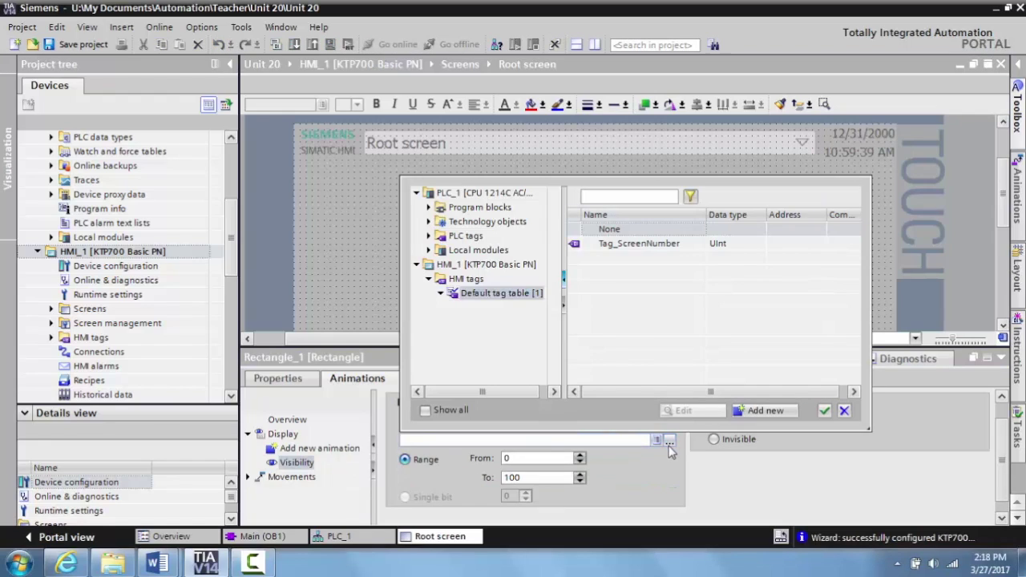
left_click(429, 236)
left_click(492, 251)
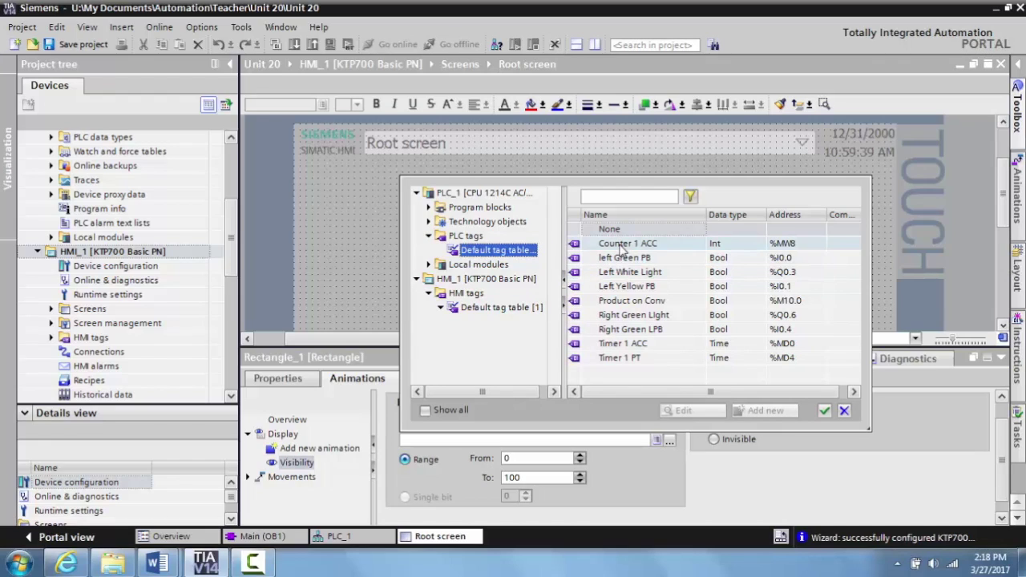
left_click(631, 303)
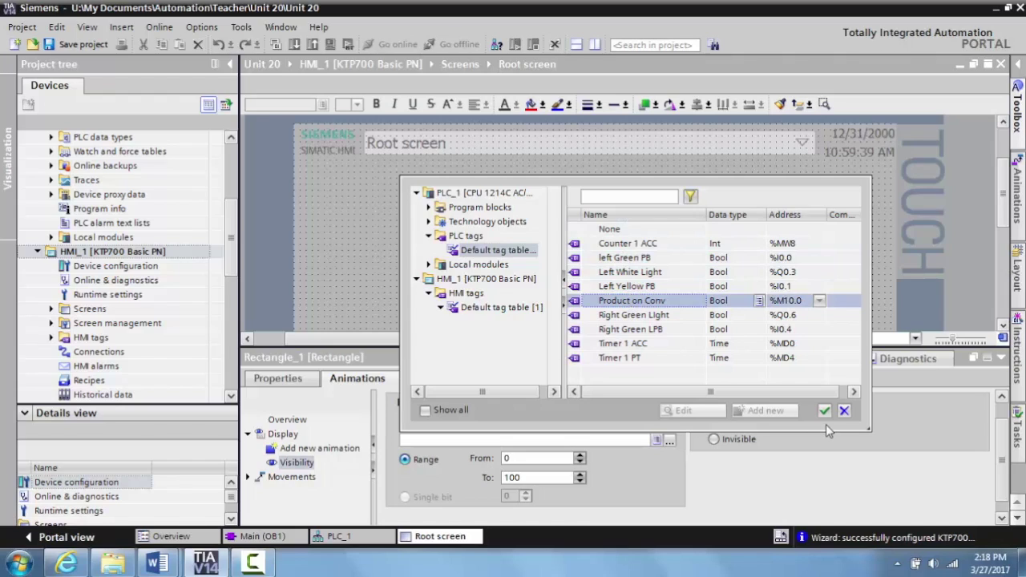
left_click(823, 412)
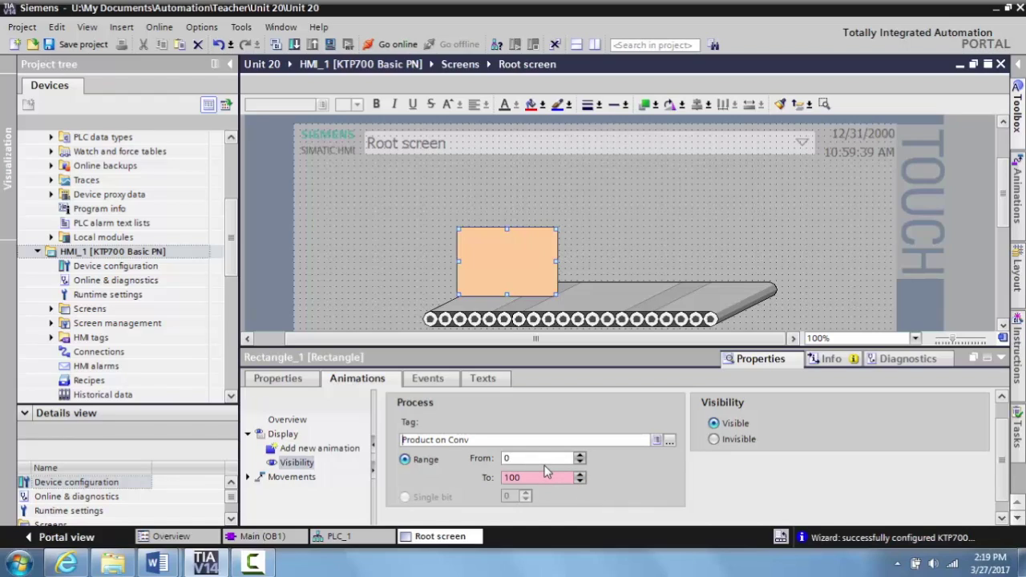
- Set the visibility range from 1 to 1 so the box shows only when Product on Conv is on
left_click(579, 454)
left_click(547, 474)
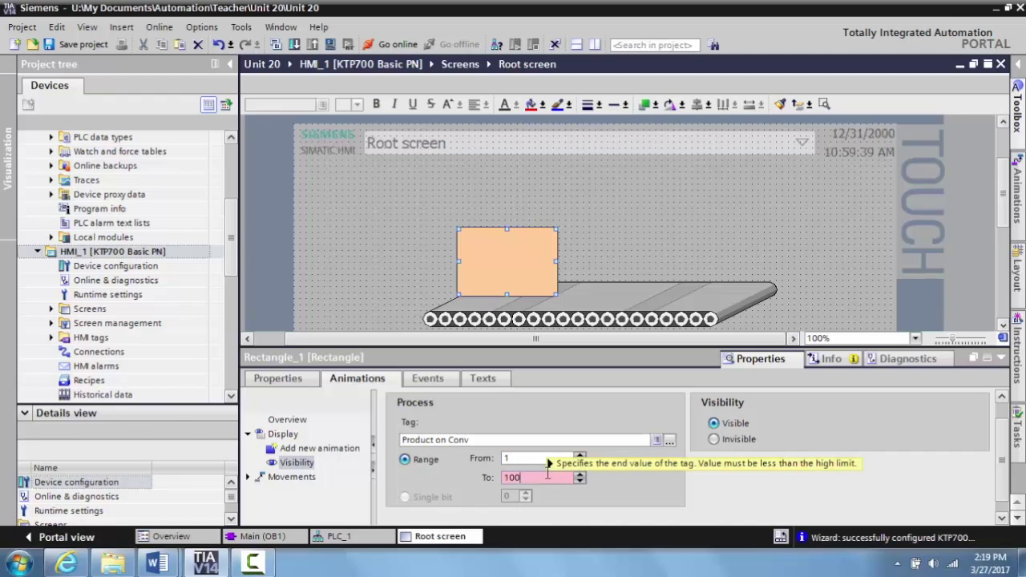
double_click(508, 478)
type("1")
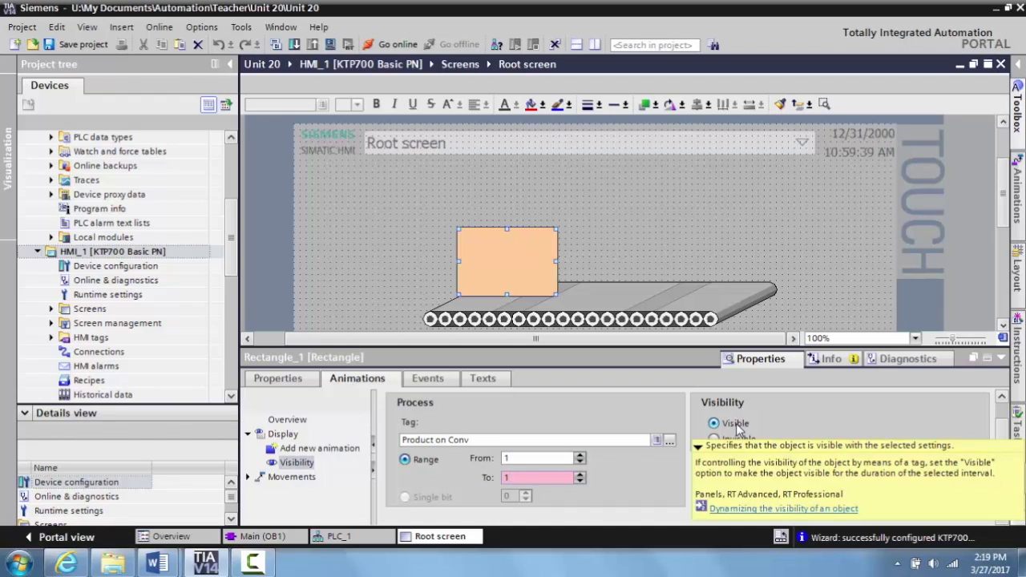
left_click(1002, 359)
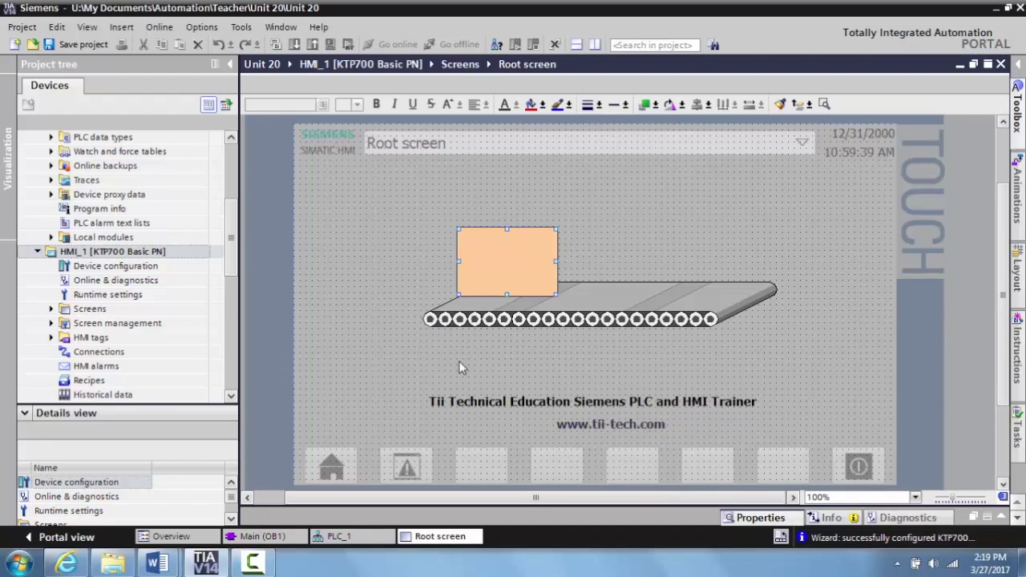
- Download the Main [OB1] program to PLC_1 over the PN/IE_1 connection
left_click(258, 538)
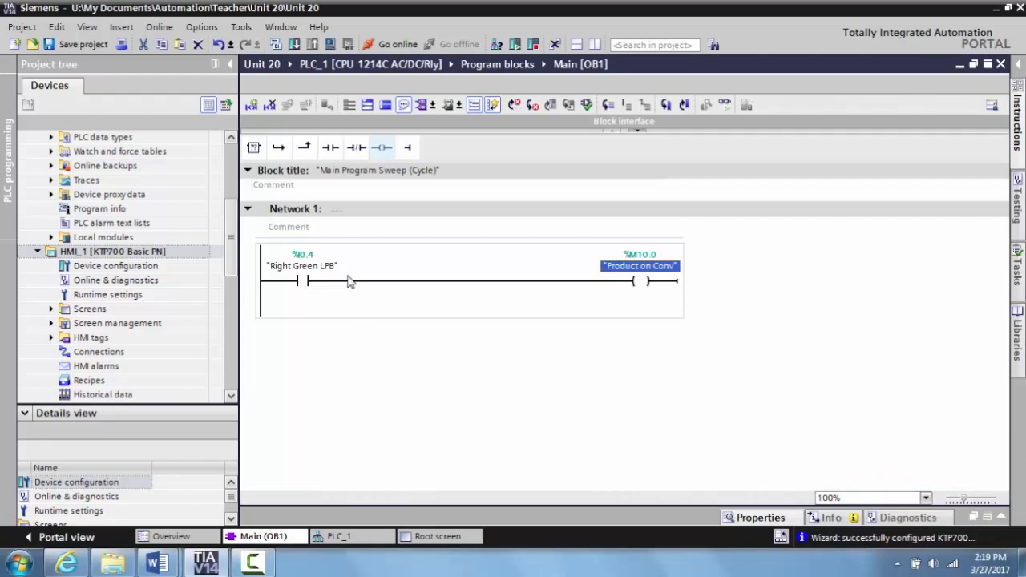
left_click(294, 45)
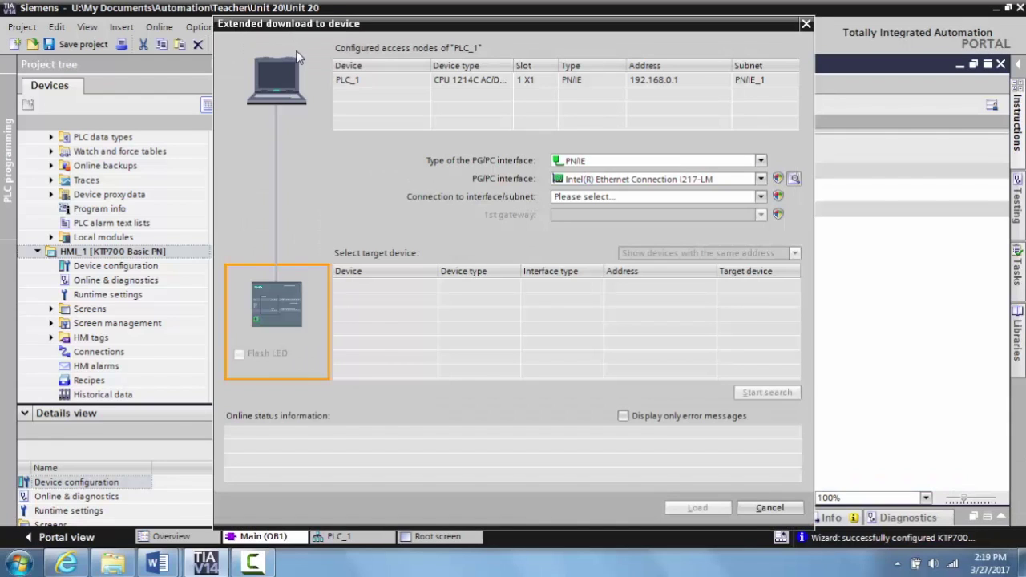
left_click(760, 197)
left_click(577, 231)
left_click(697, 508)
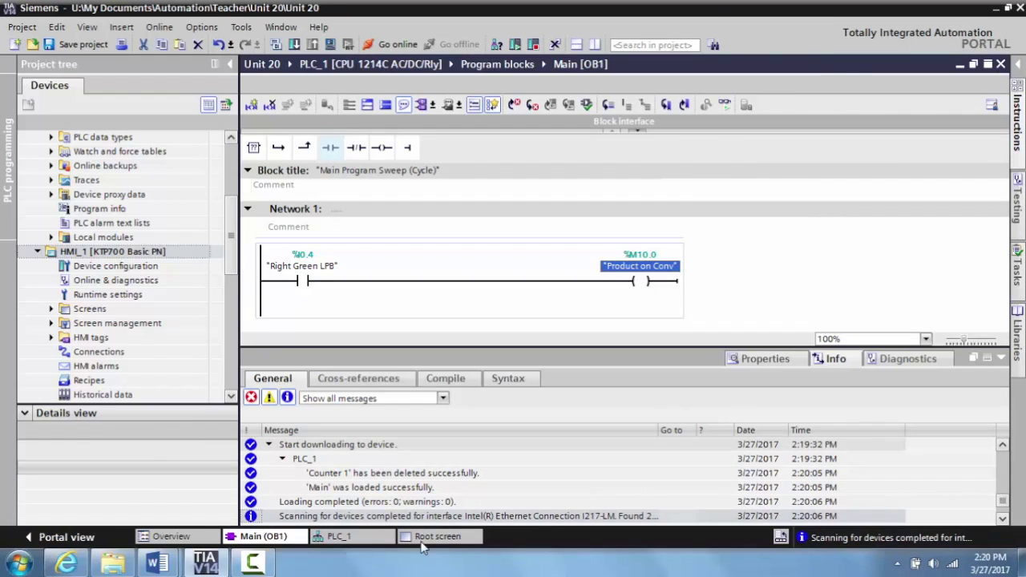
- Load the Root screen configuration onto the HMI panel
left_click(439, 537)
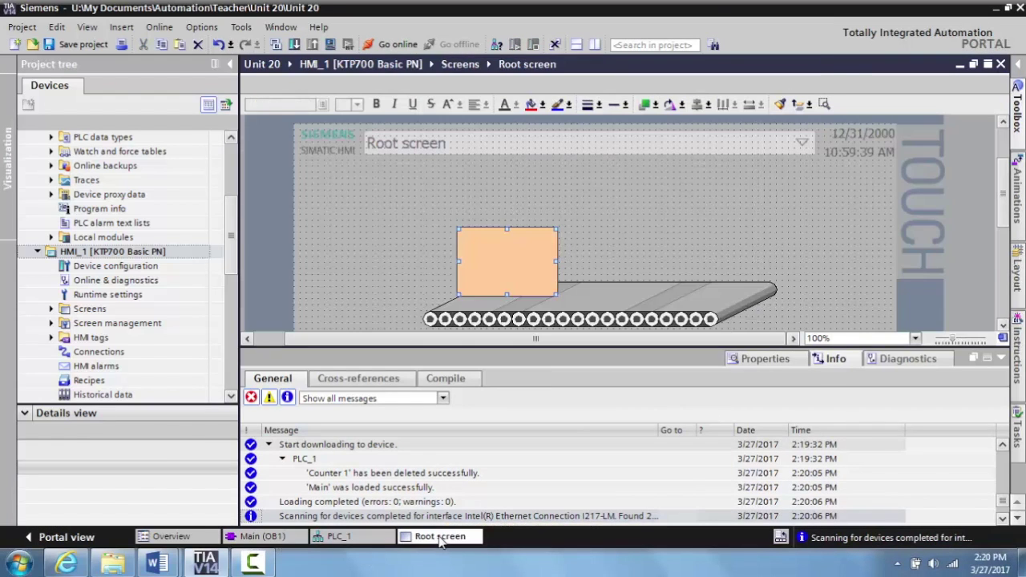
left_click(1001, 359)
left_click(664, 262)
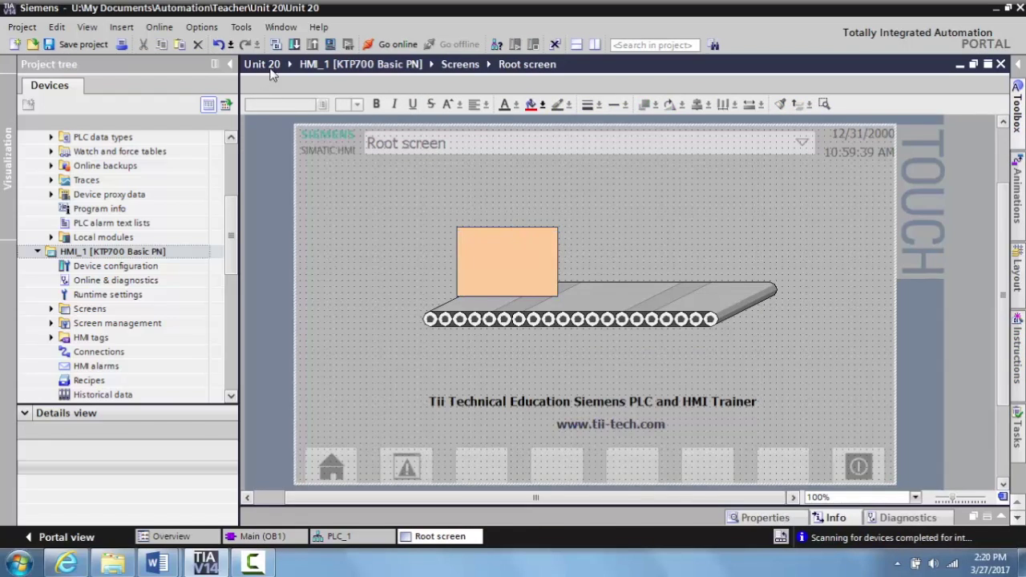
left_click(294, 44)
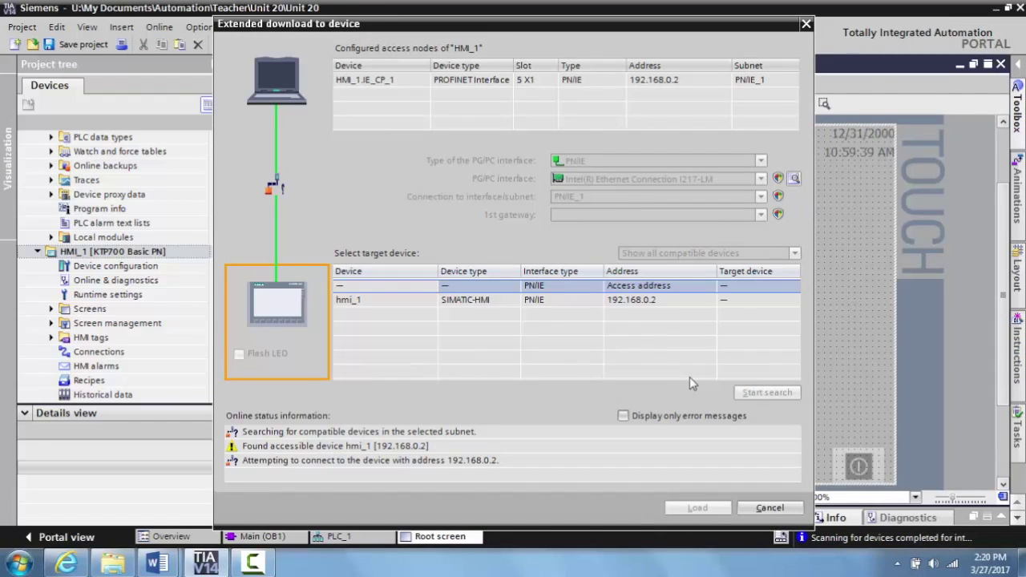
left_click(697, 507)
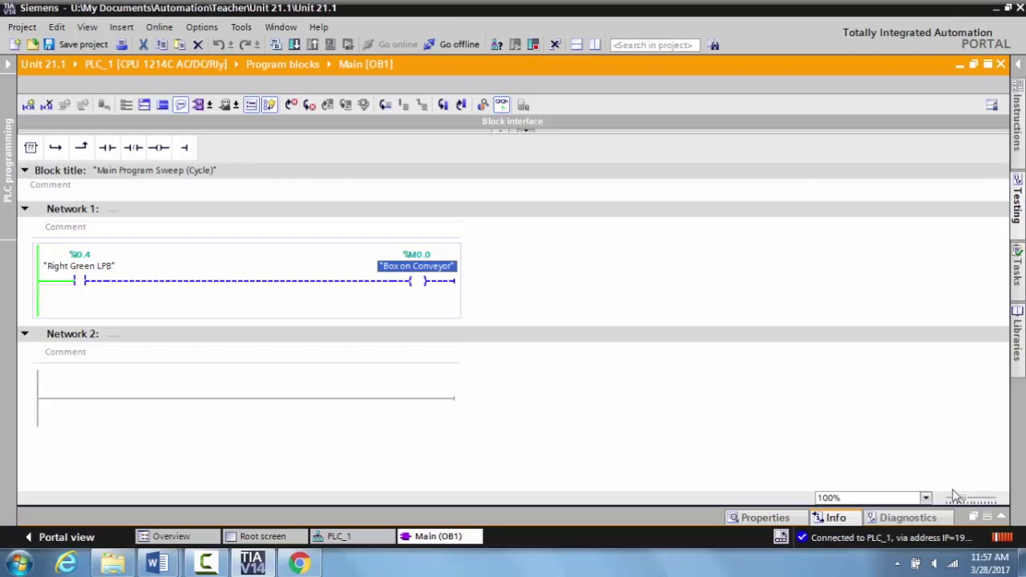